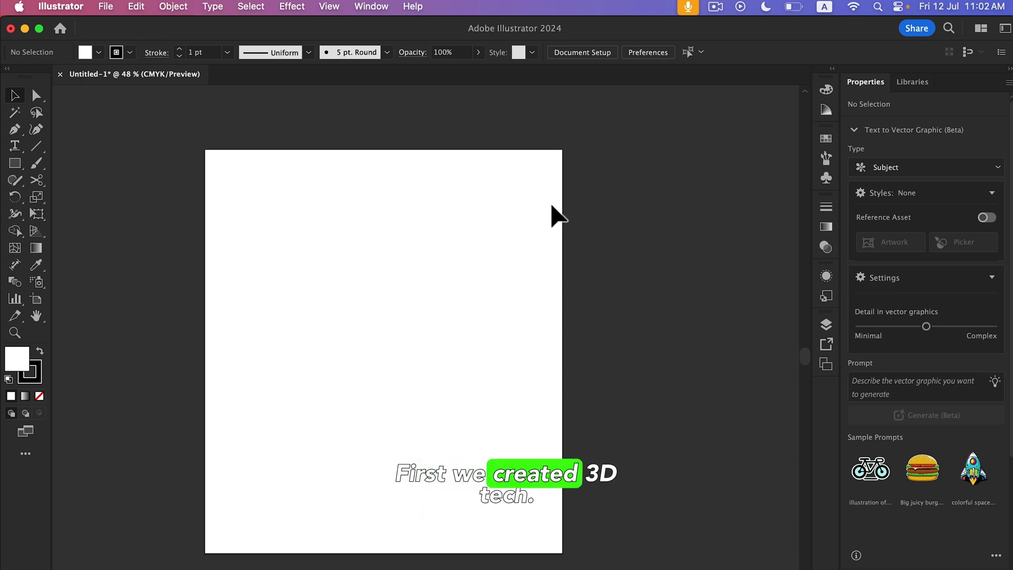
Step: Type a capital letter D on the artboard with the horizontal Type tool
left_click(15, 147)
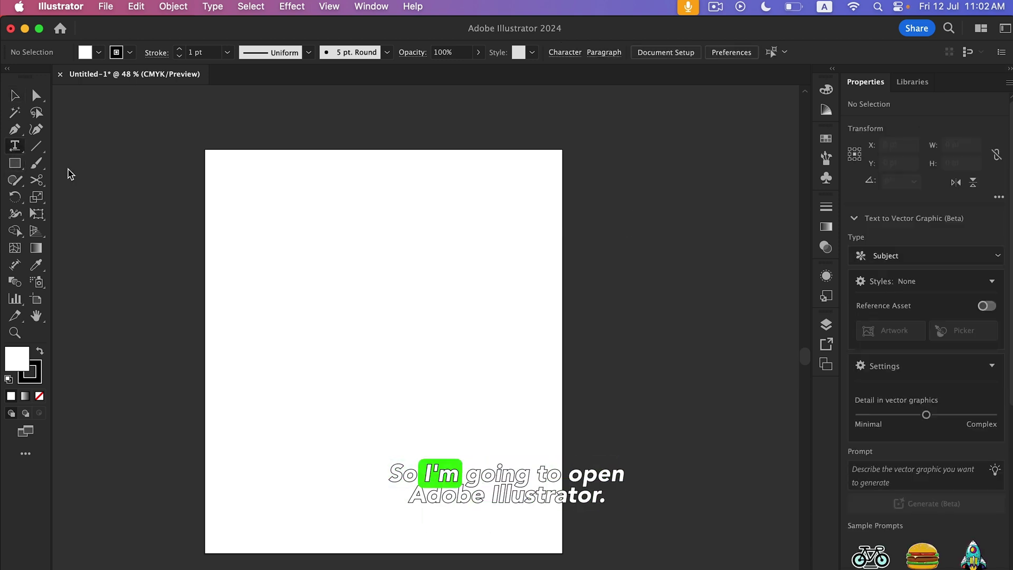
left_click(16, 156)
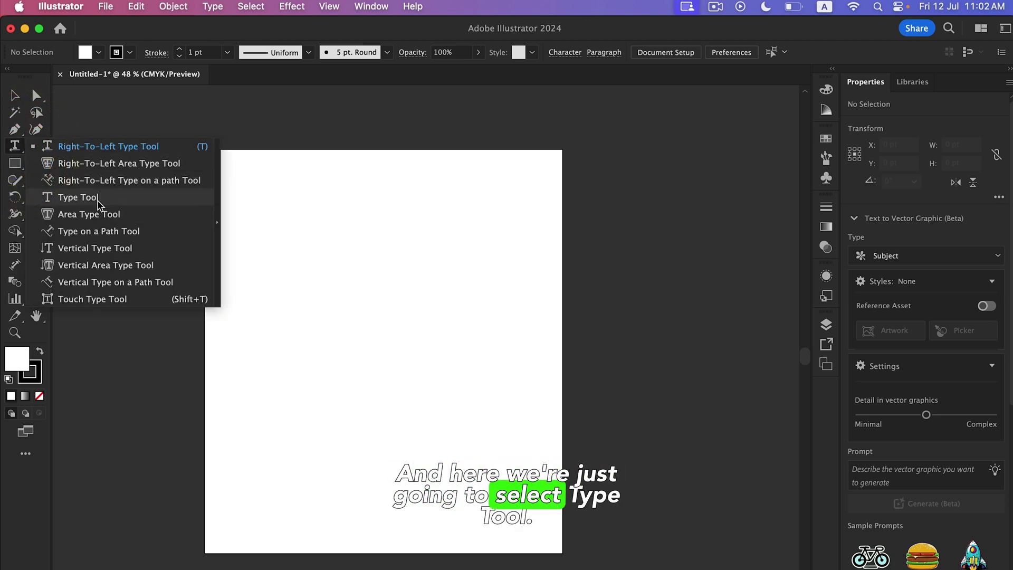
left_click(97, 199)
left_click(293, 338)
type("d")
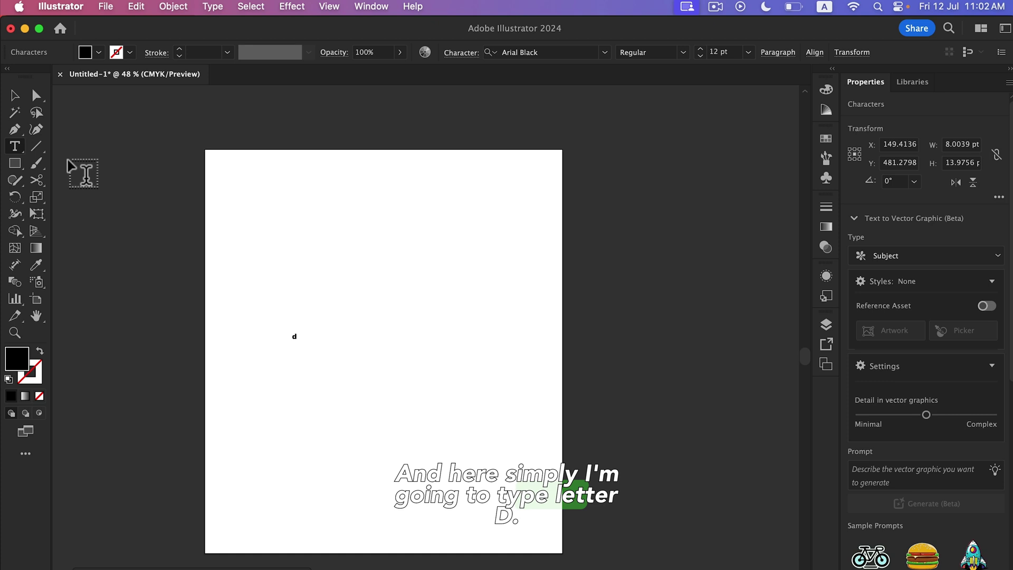
key("BackSpace")
type("D")
left_click(15, 95)
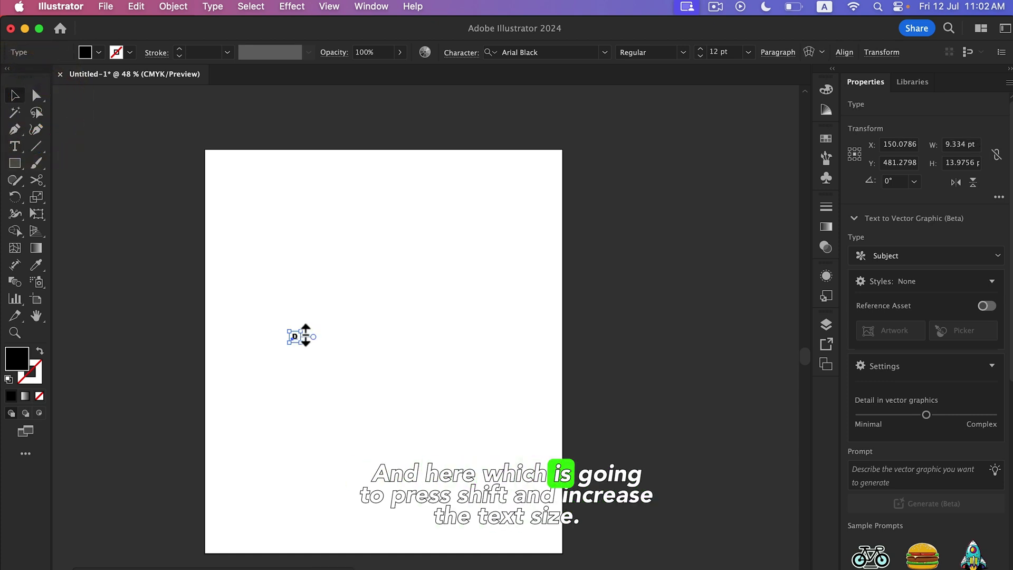
Step: Scale the D up so it fills most of the artboard
mouse_move(299, 336)
left_mouse_down()
mouse_move(384, 376)
mouse_move(430, 293)
left_mouse_up()
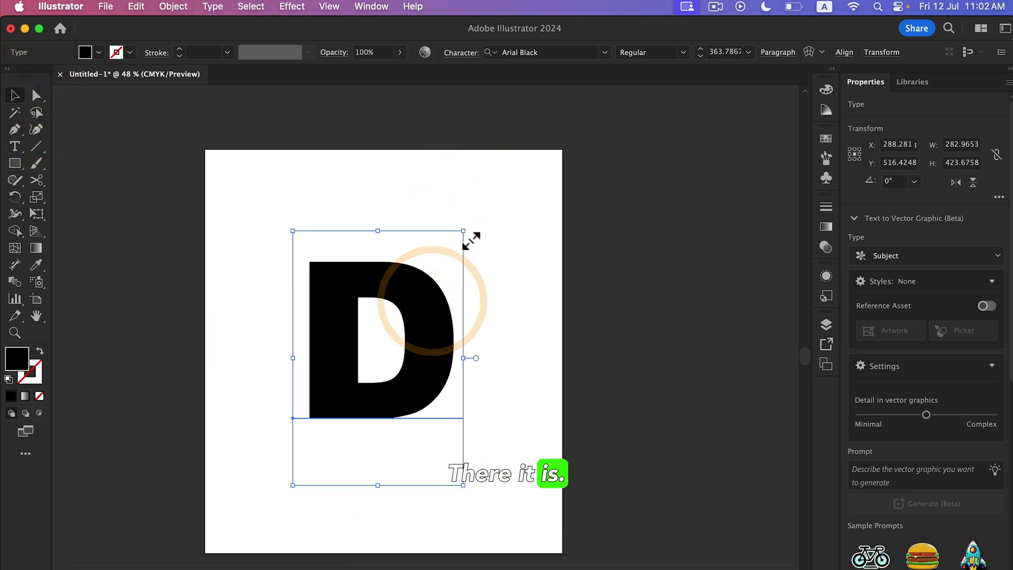
mouse_move(470, 238)
left_mouse_down()
mouse_move(490, 203)
mouse_move(493, 219)
left_mouse_up()
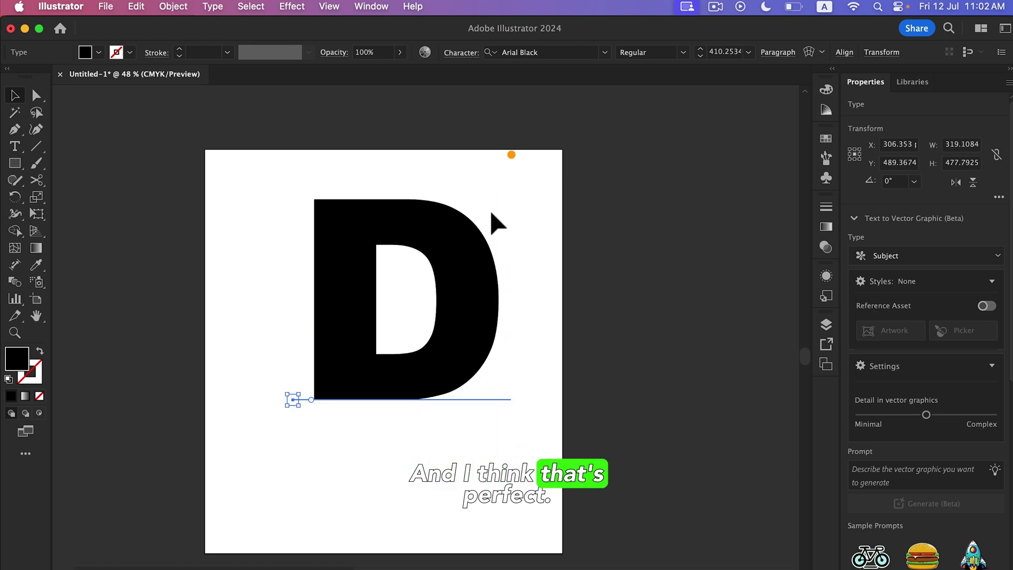
left_click_drag(486, 273, 475, 303)
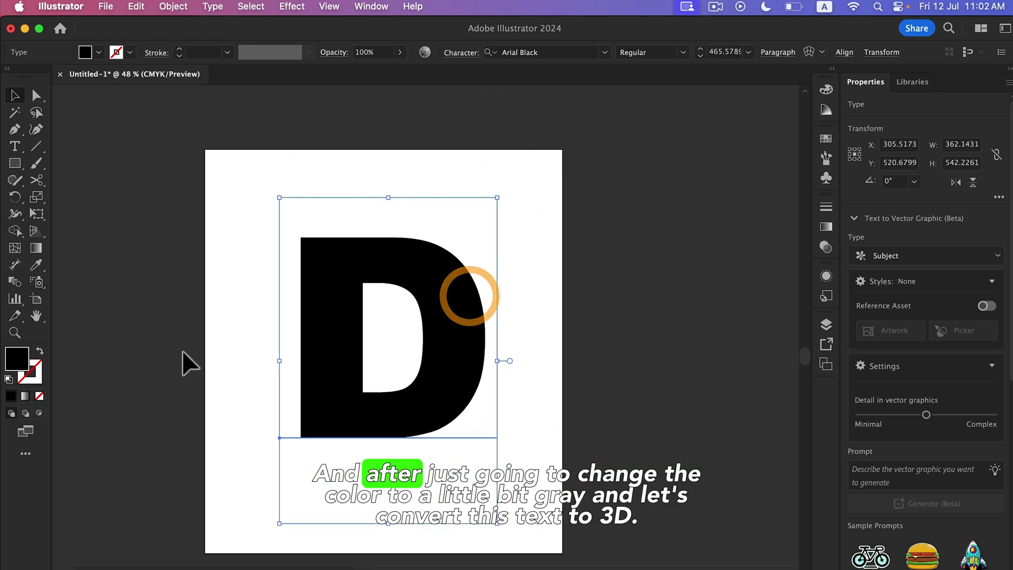
Step: Set the D's fill color to dark gray
left_click(11, 361)
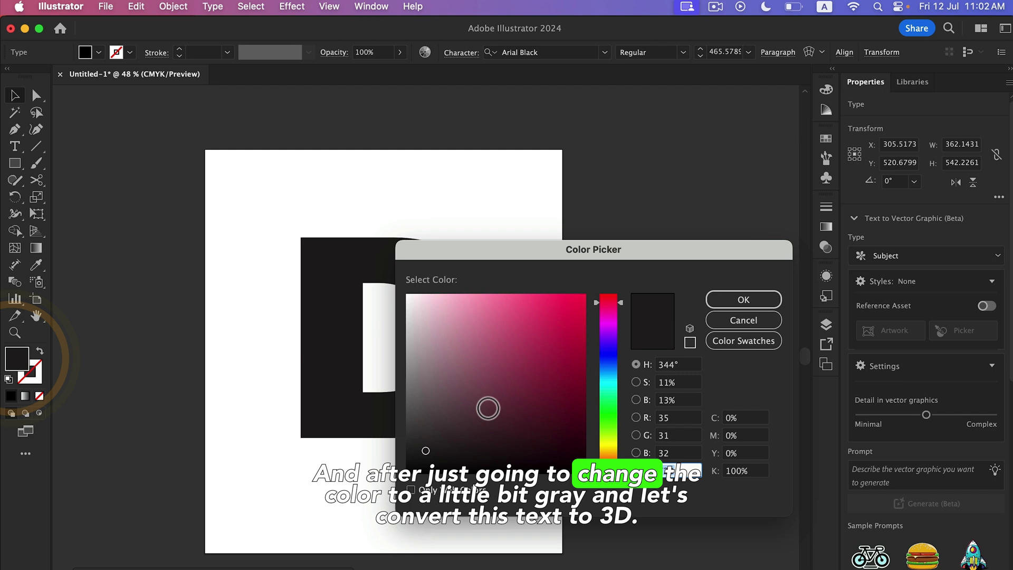
left_click_drag(485, 408, 419, 423)
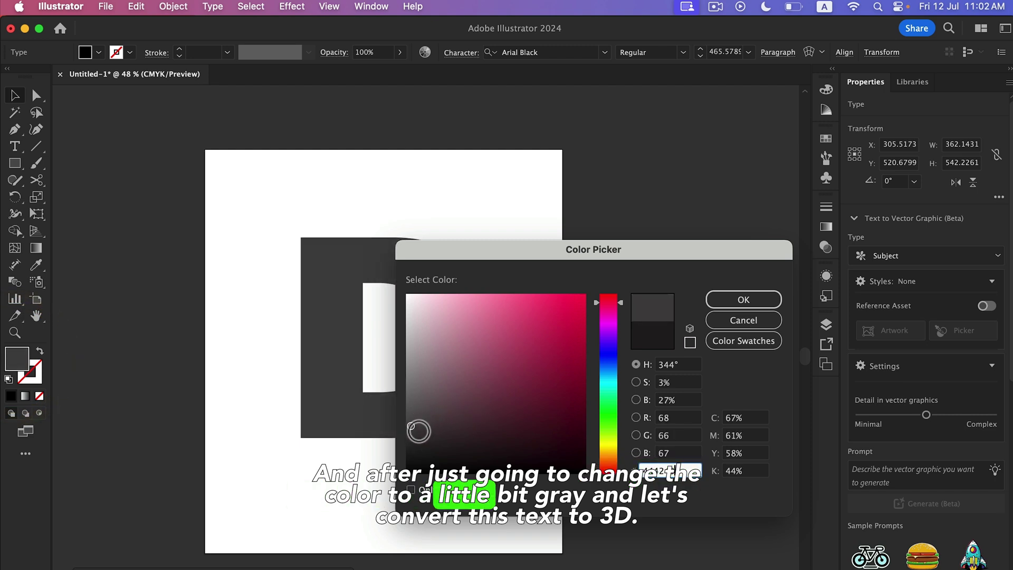
key("Return")
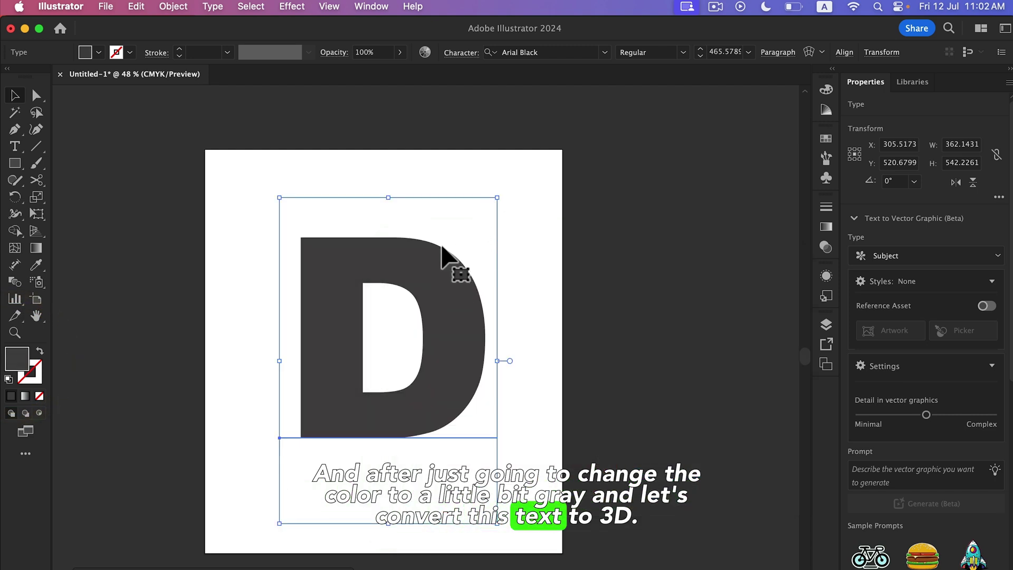
Step: Extrude the D in 3D and Materials with Depth raised to about 43
left_click(360, 8)
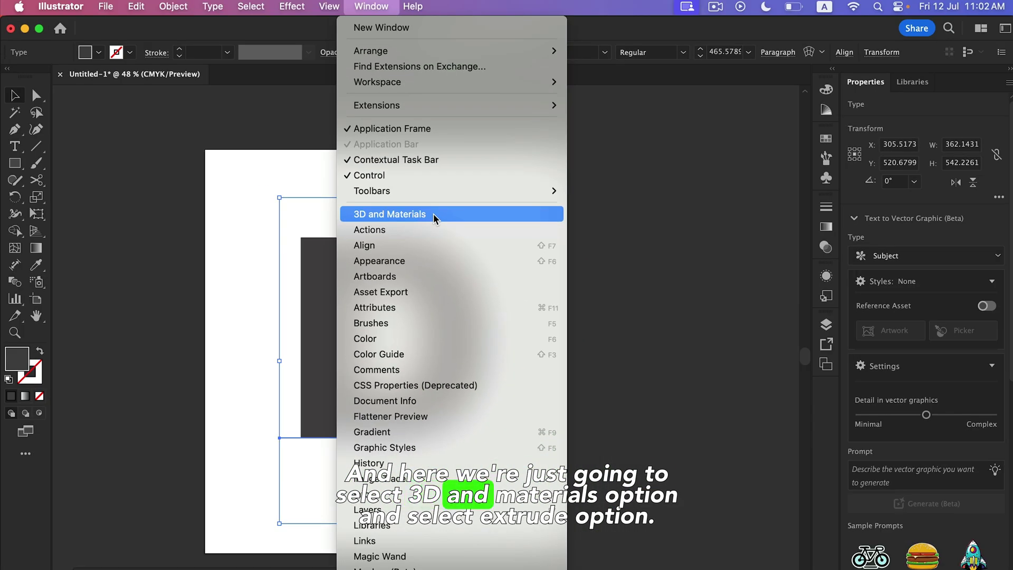
left_click(434, 215)
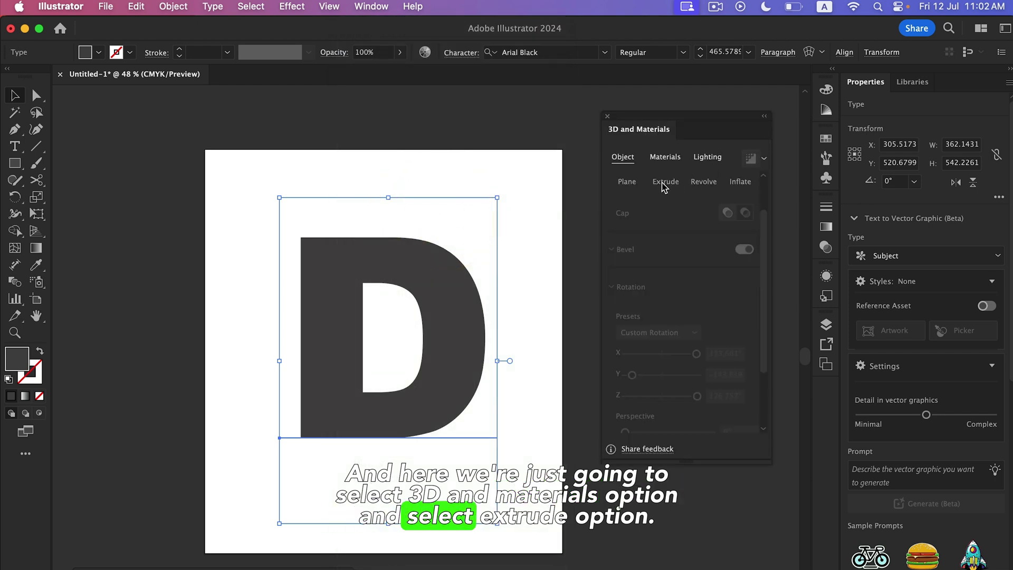
left_click(662, 184)
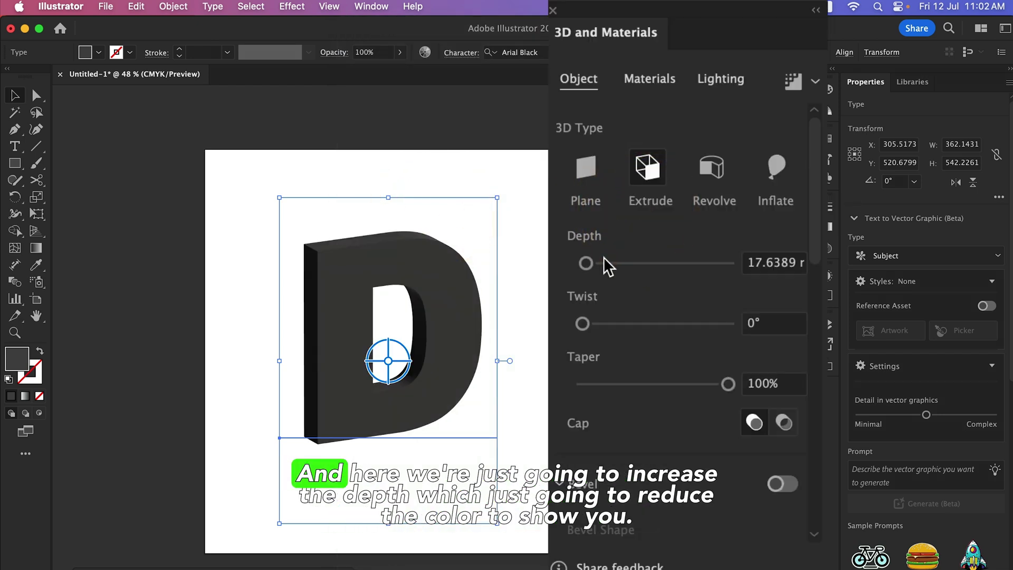
left_click_drag(587, 267, 595, 266)
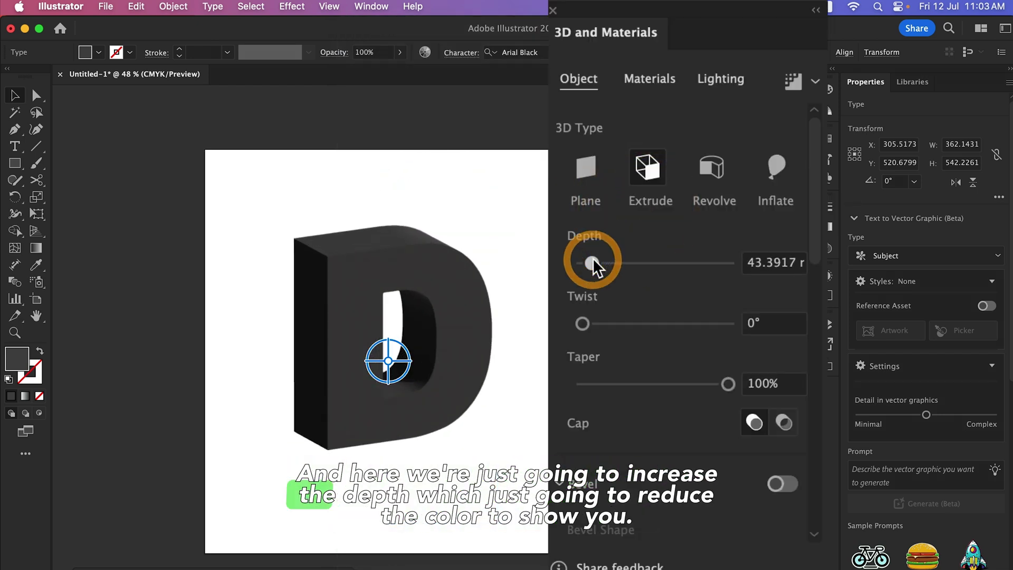
Step: Lighten the D's fill to a medium gray
double_click(18, 362)
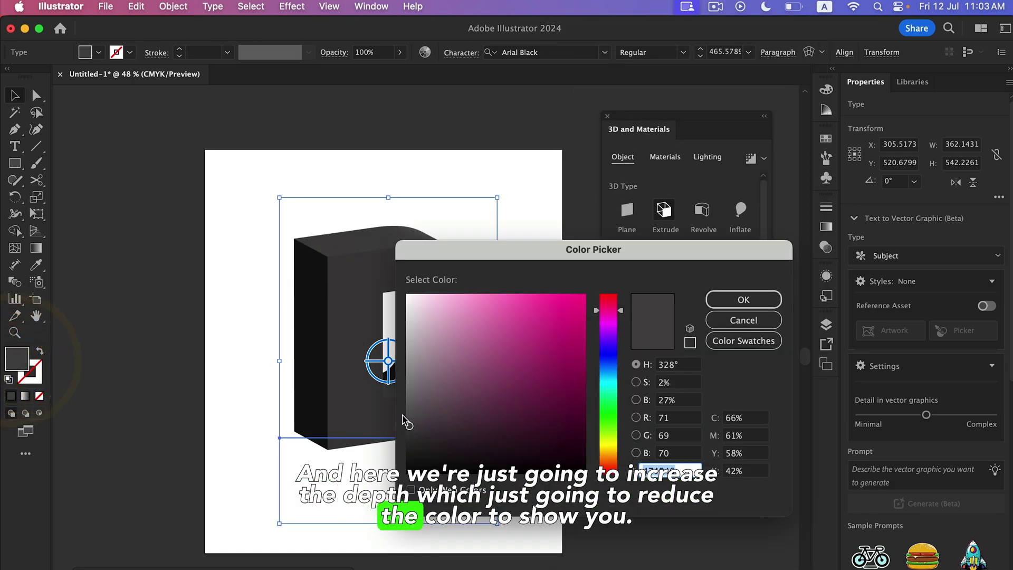
left_click_drag(409, 426, 413, 406)
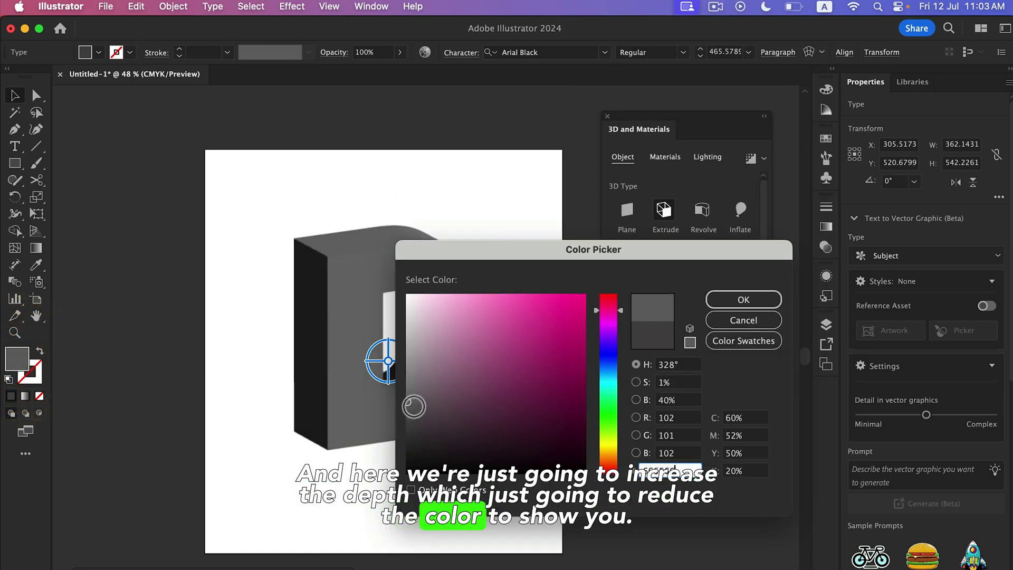
left_click(743, 299)
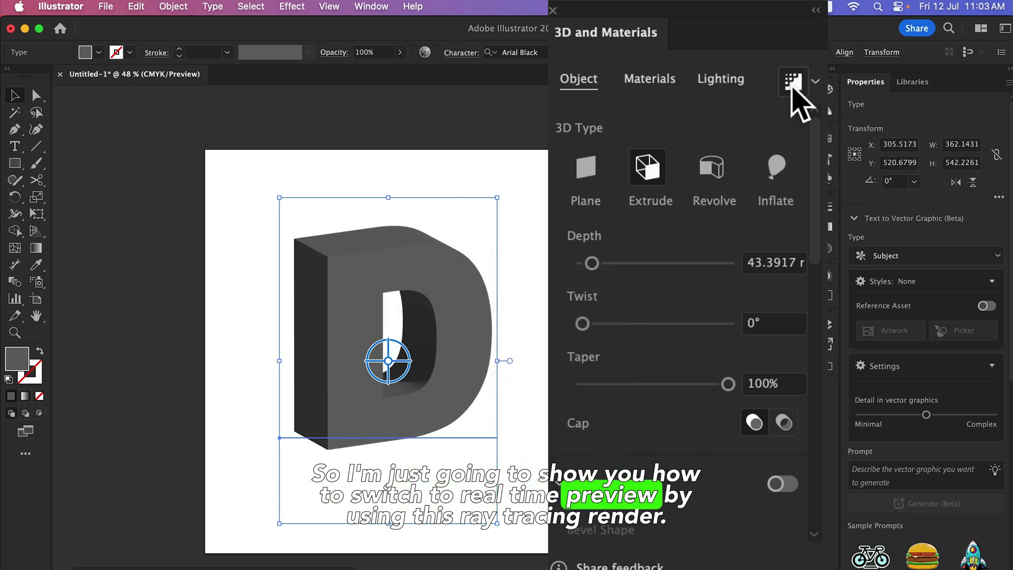
Step: Turn on ray-traced rendering and tilt the 3D D slightly
left_click(790, 86)
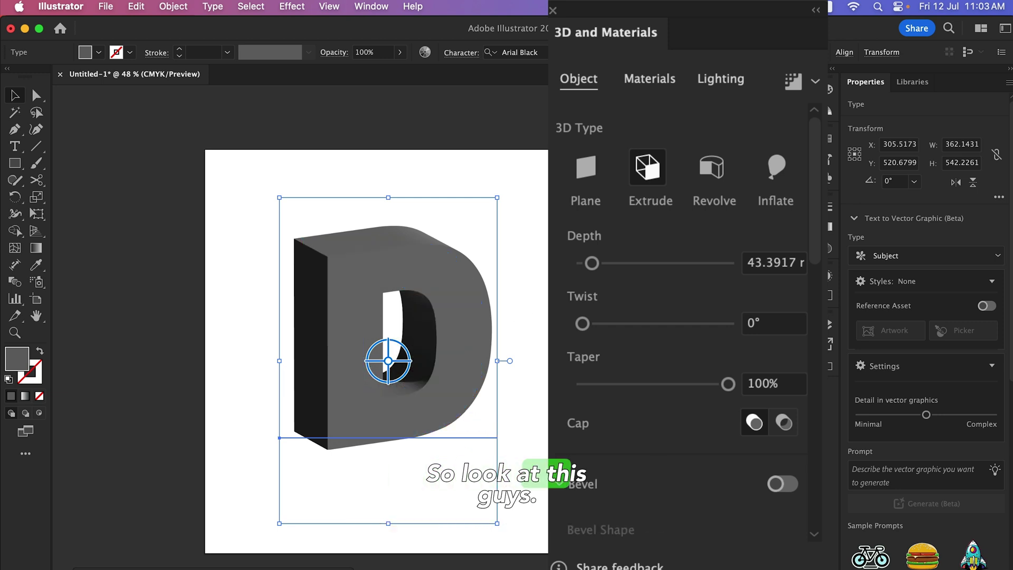
left_click_drag(388, 362, 395, 354)
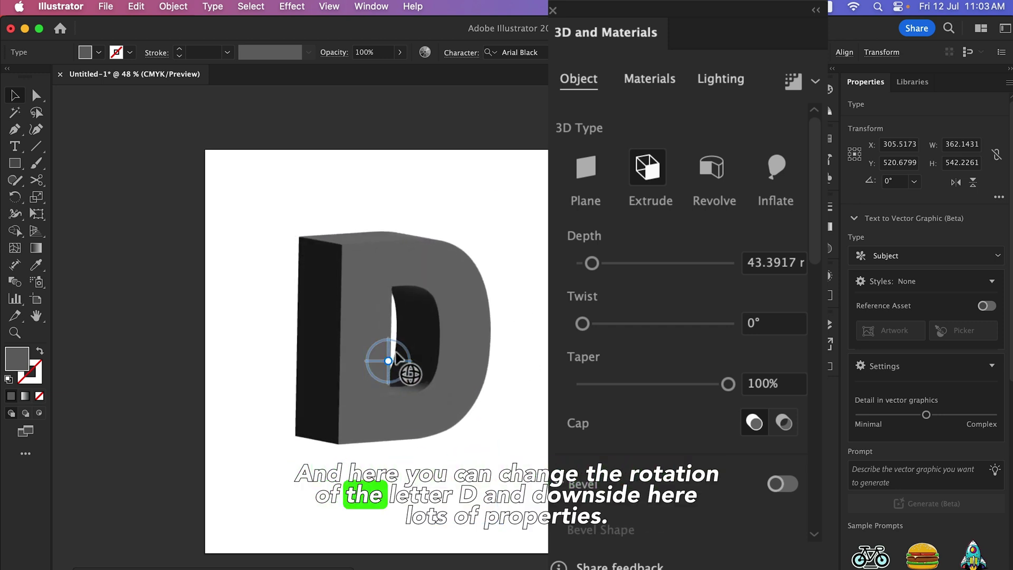
left_click_drag(409, 372, 418, 389)
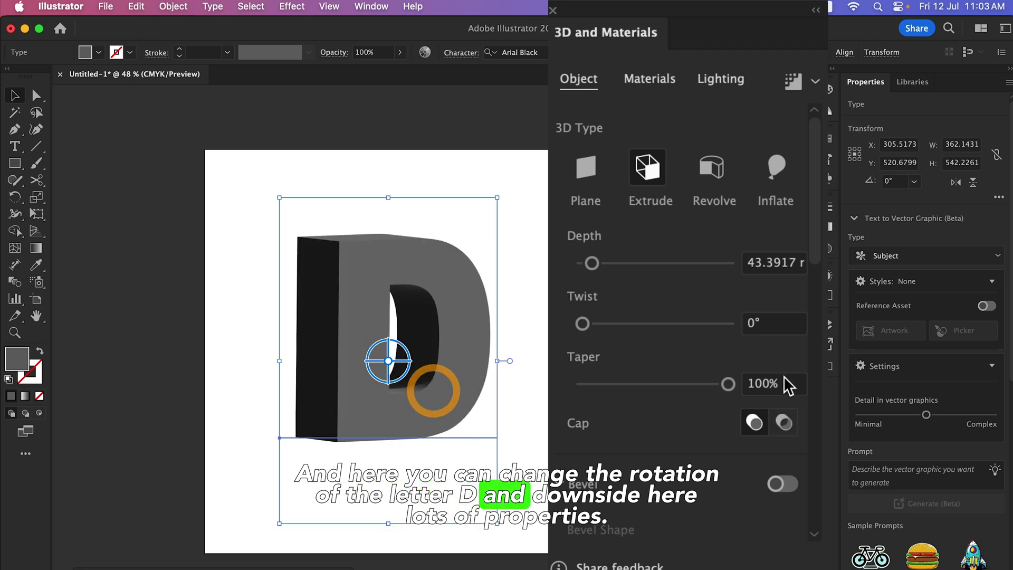
left_click_drag(819, 233, 807, 299)
Step: Add a rounded bevel to the D with 40% width
left_click(792, 292)
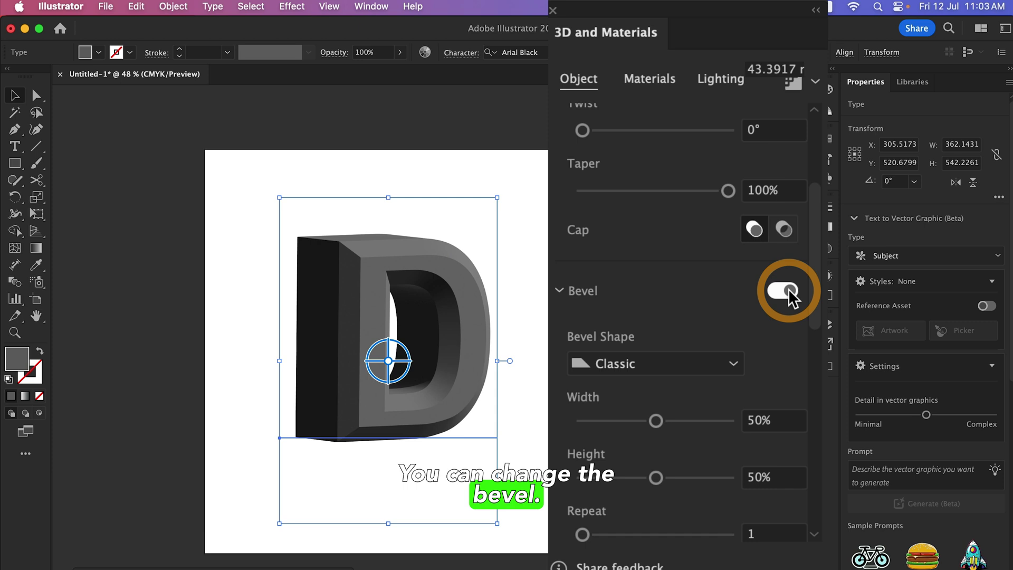
left_click(647, 364)
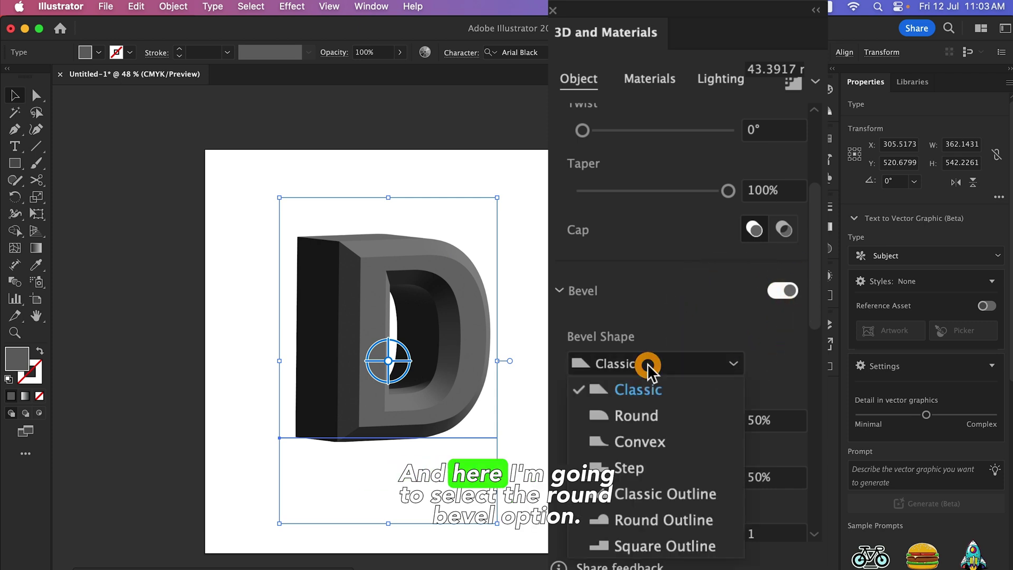
left_click(654, 417)
left_click_drag(655, 421, 637, 419)
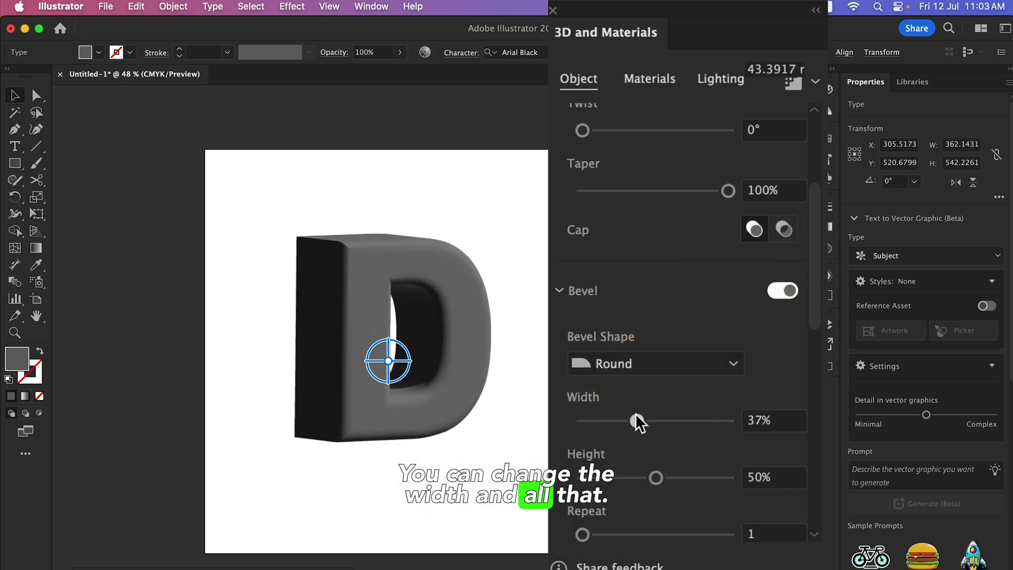
Step: Re-angle the D, show its ray-traced render, and enlarge it toward the lower left
left_click_drag(390, 359, 393, 368)
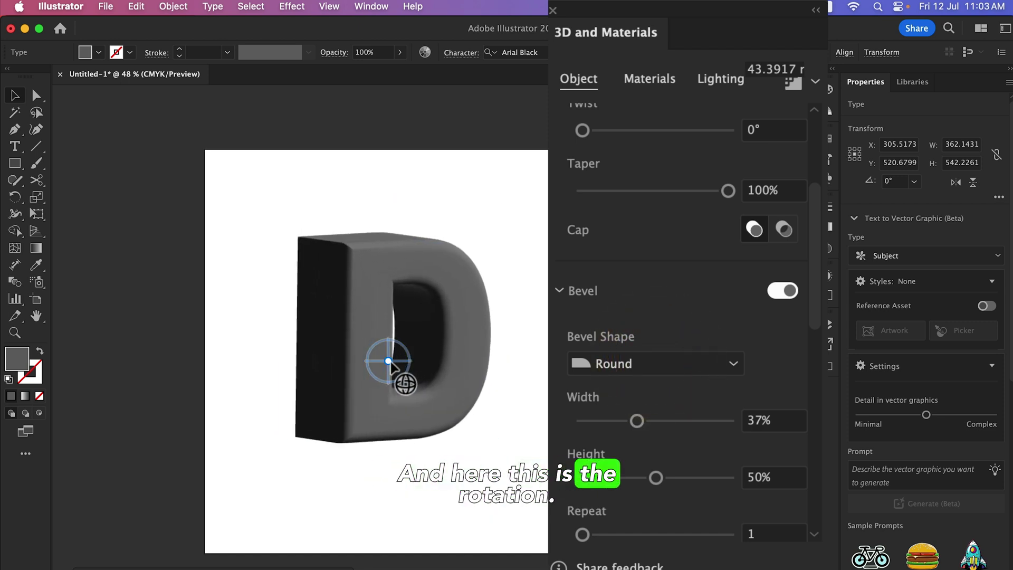
left_click(802, 90)
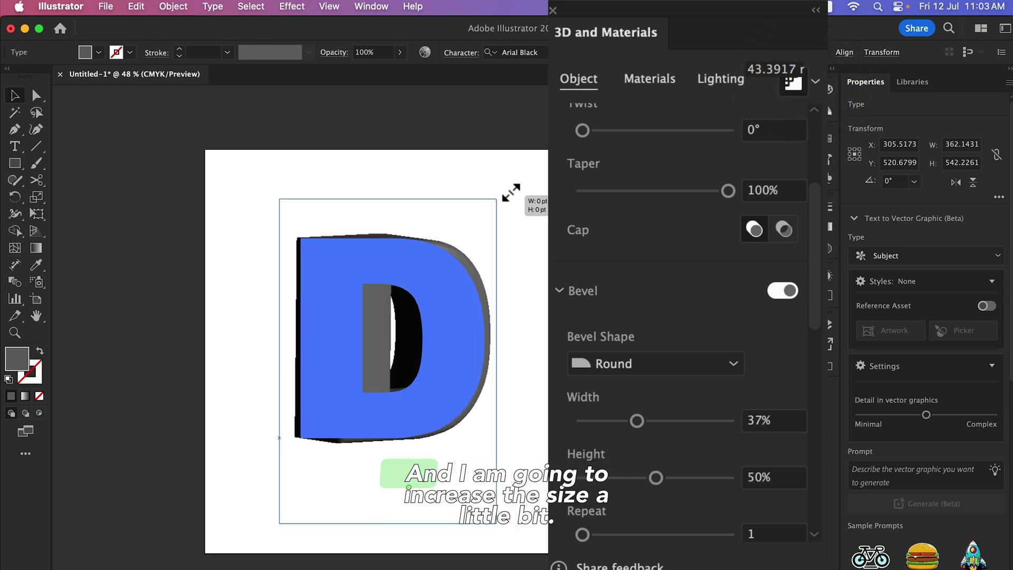
left_click_drag(497, 196, 532, 147)
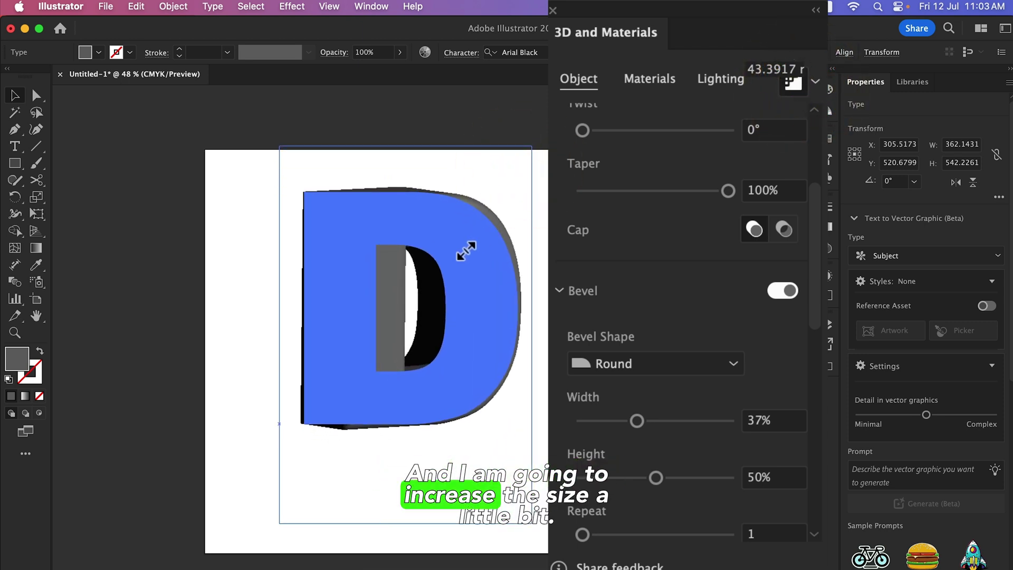
left_click_drag(441, 251, 415, 290)
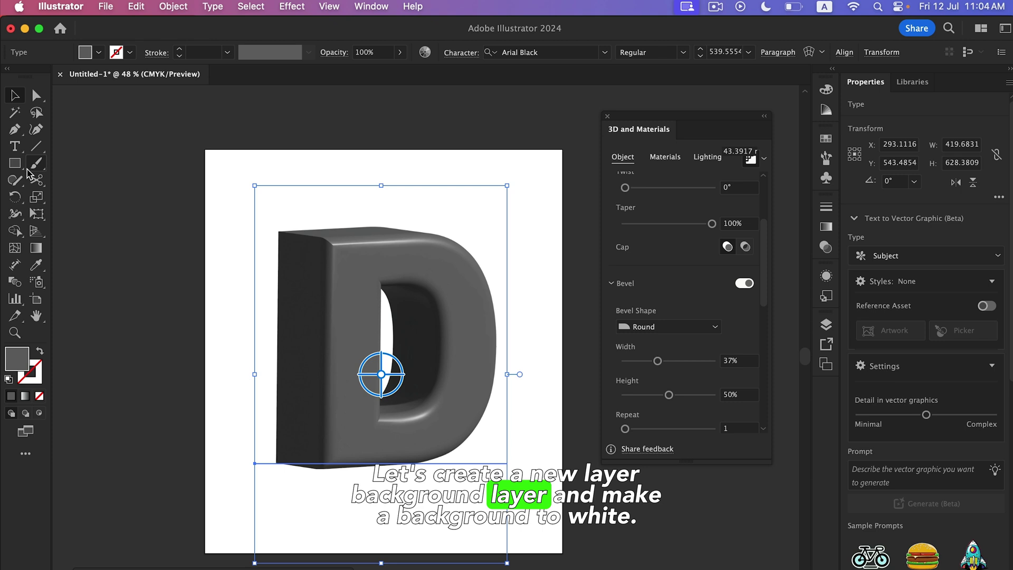
Step: Draw a white rectangle covering the artboard and send it behind the D
left_click(15, 163)
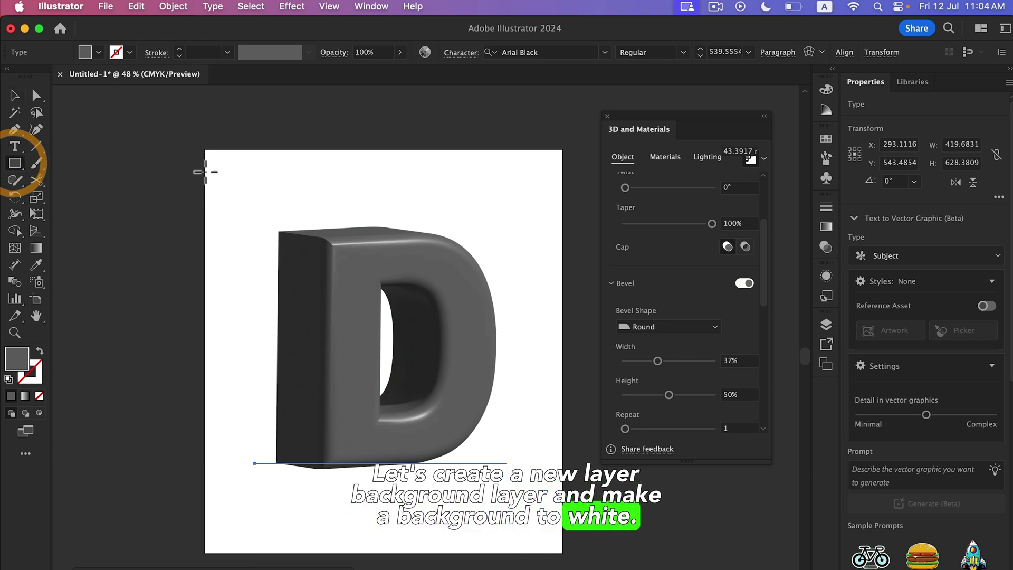
mouse_move(205, 150)
left_mouse_down()
mouse_move(559, 559)
mouse_move(552, 549)
left_mouse_up()
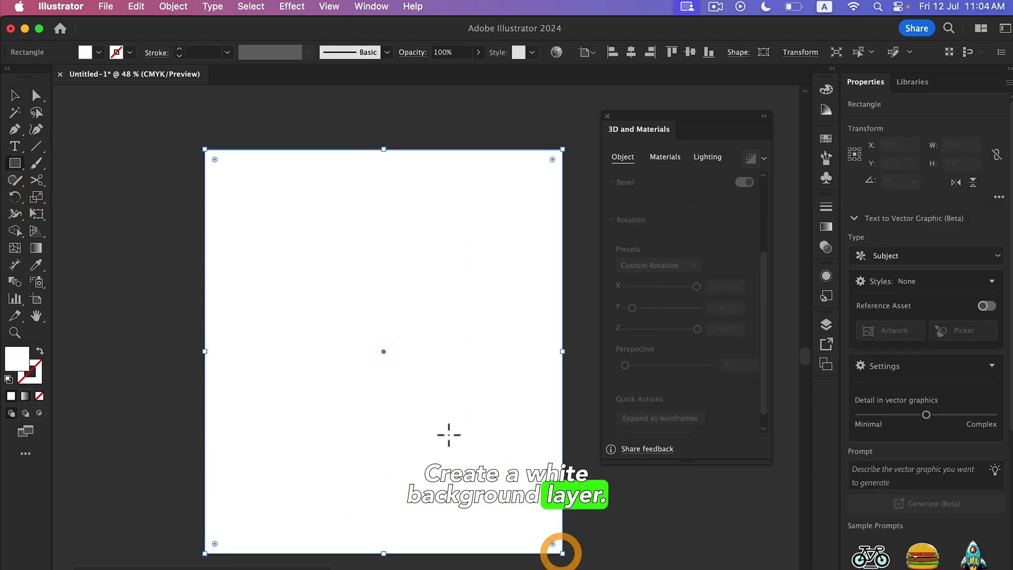
key("super+shift+bracketleft")
left_click(14, 95)
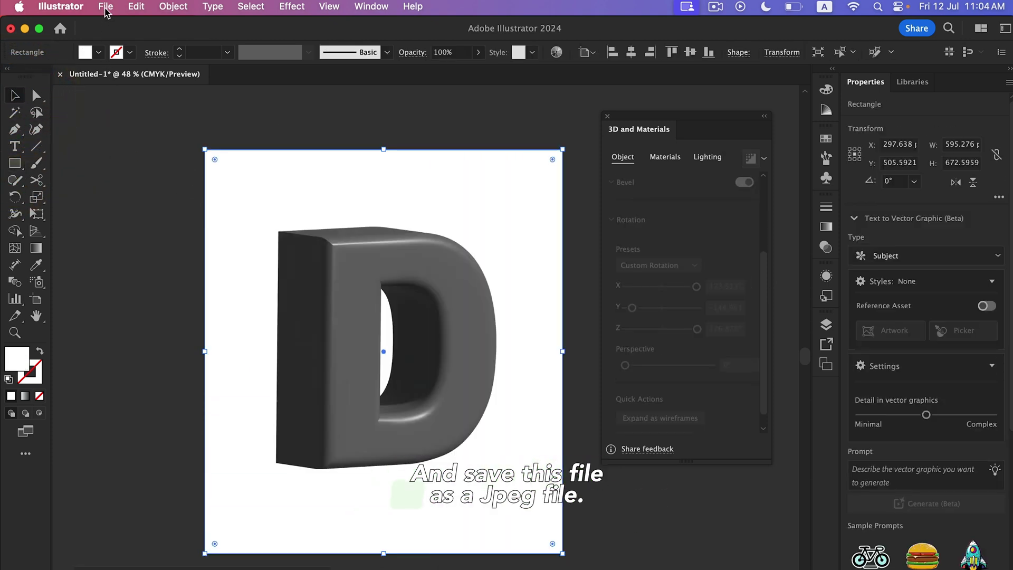
Step: Export the artwork as an image with Export As
left_click(105, 7)
mouse_move(113, 323)
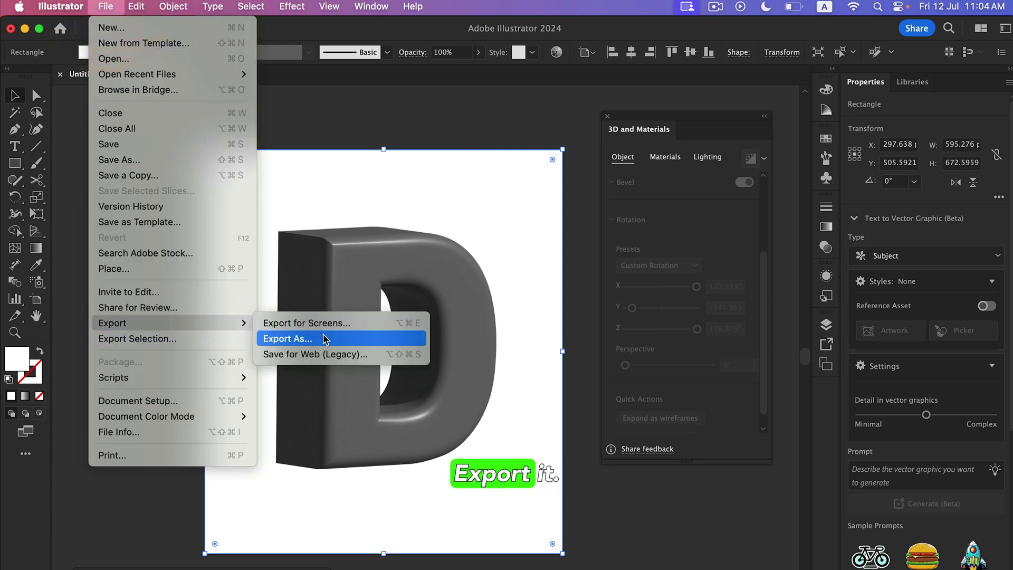
left_click(324, 338)
left_click(642, 299)
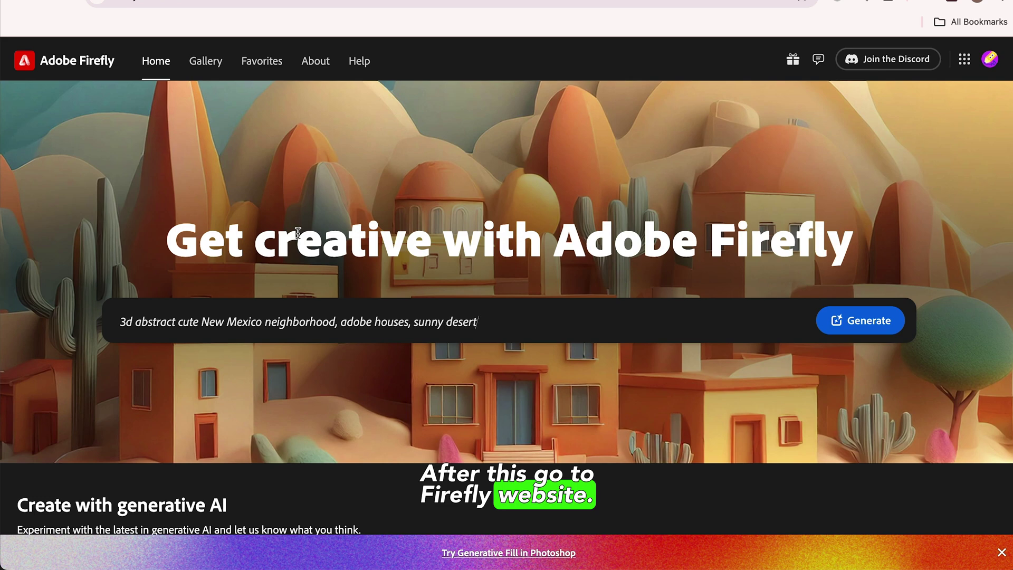
Step: Start Text to image generation with content type Photo and Square (1:1) aspect ratio
left_click(836, 332)
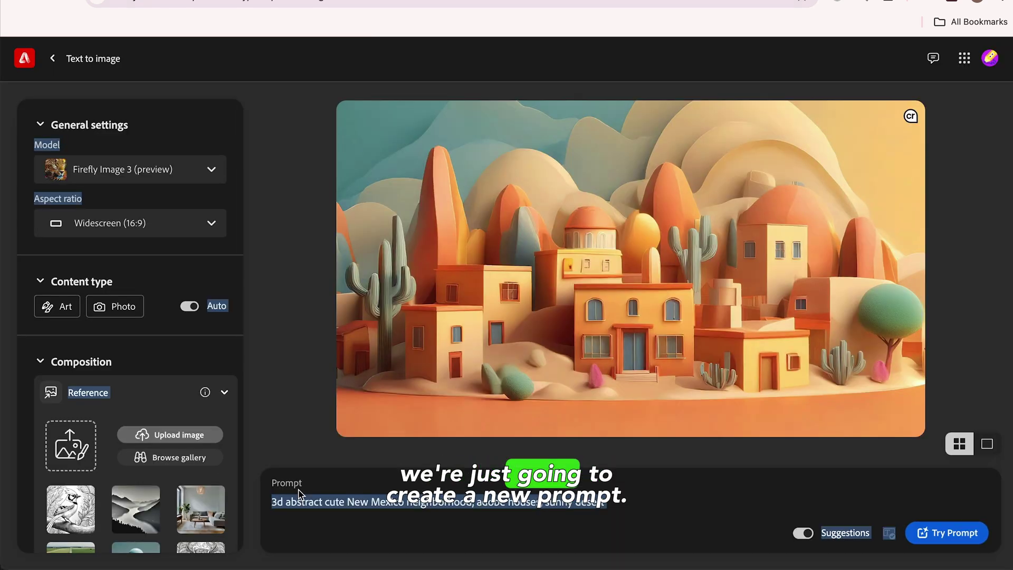
type("soft colorful fur texture isolated on white background")
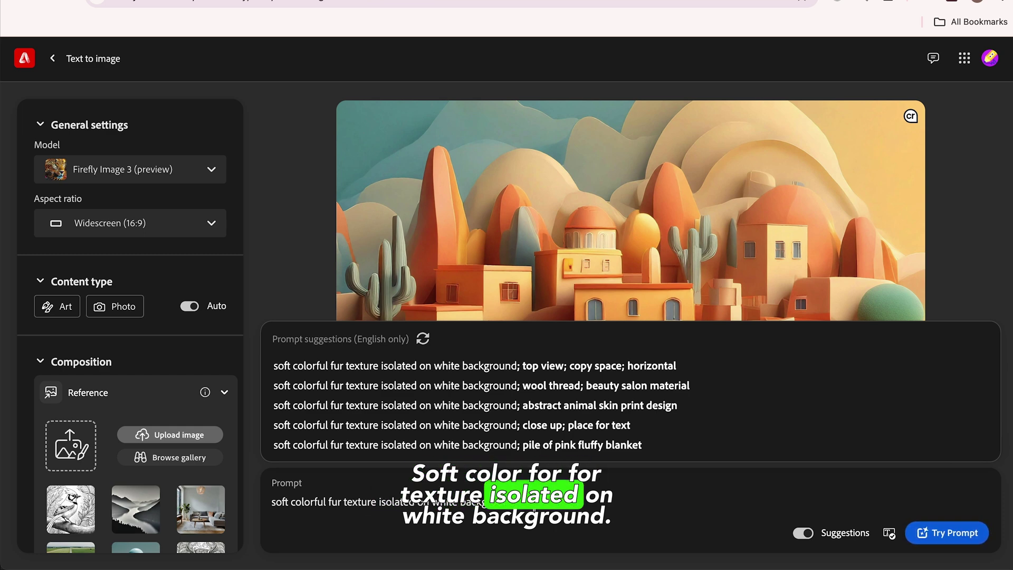
left_click(115, 308)
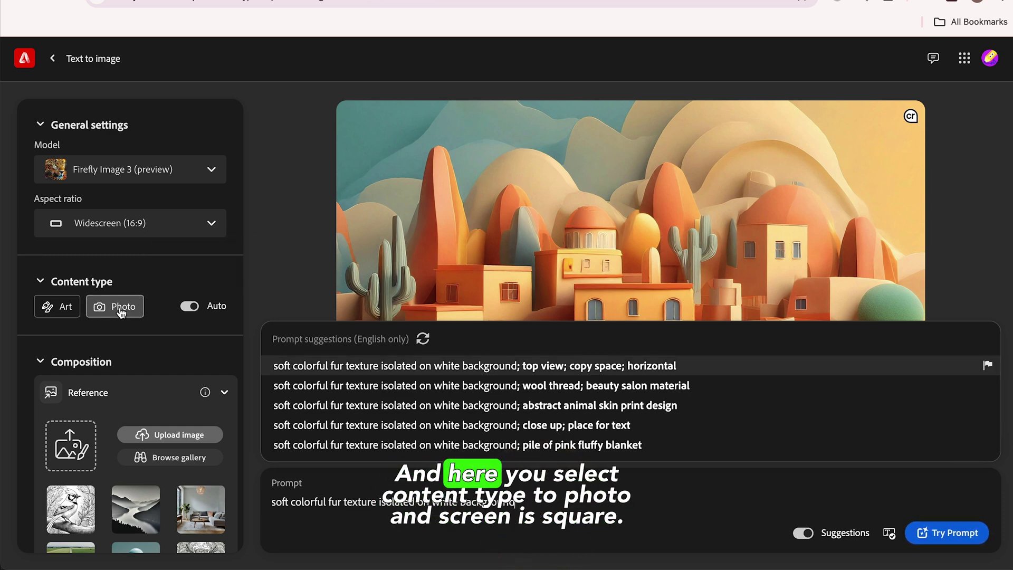
left_click(121, 309)
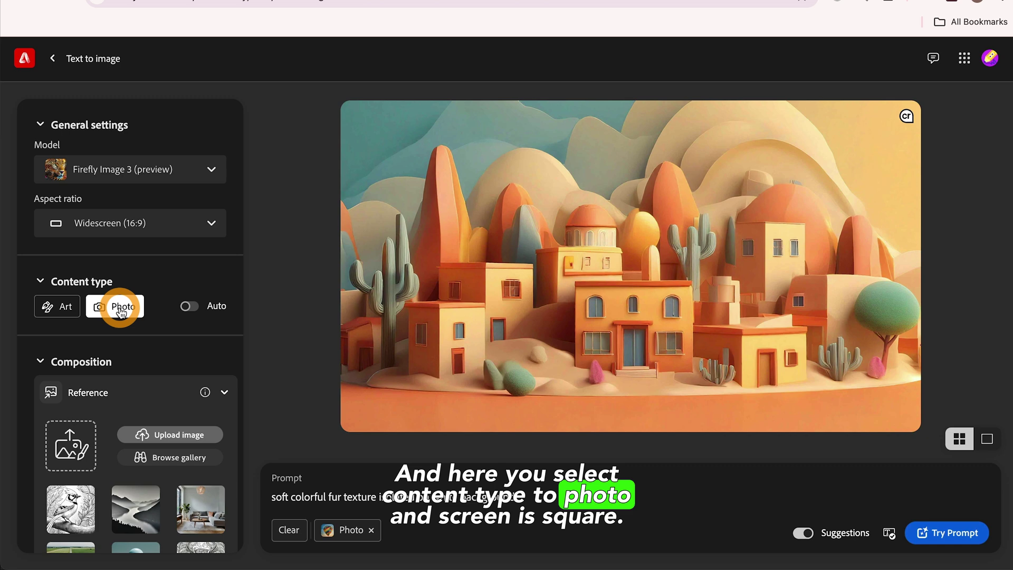
left_click(134, 222)
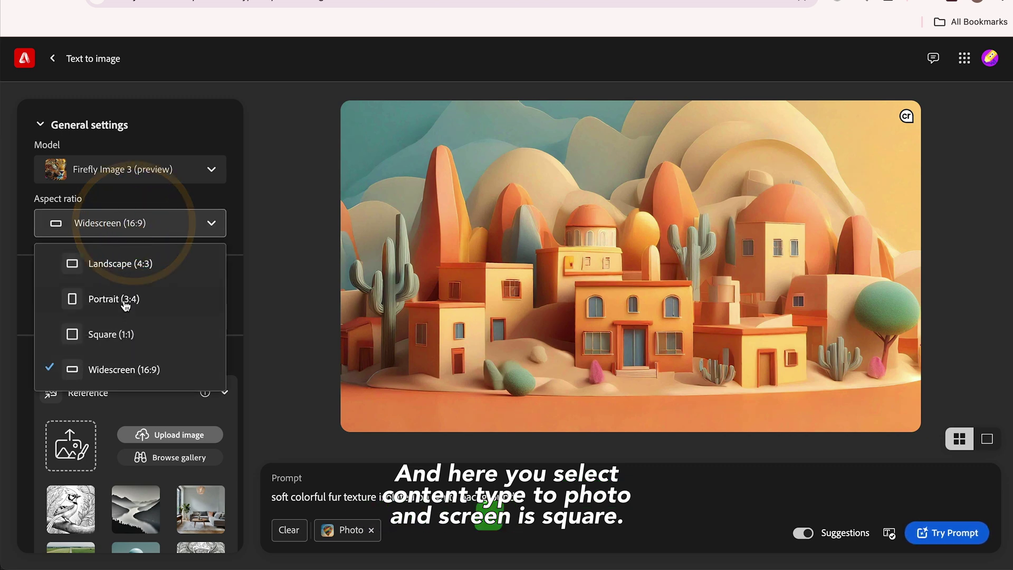
left_click(117, 333)
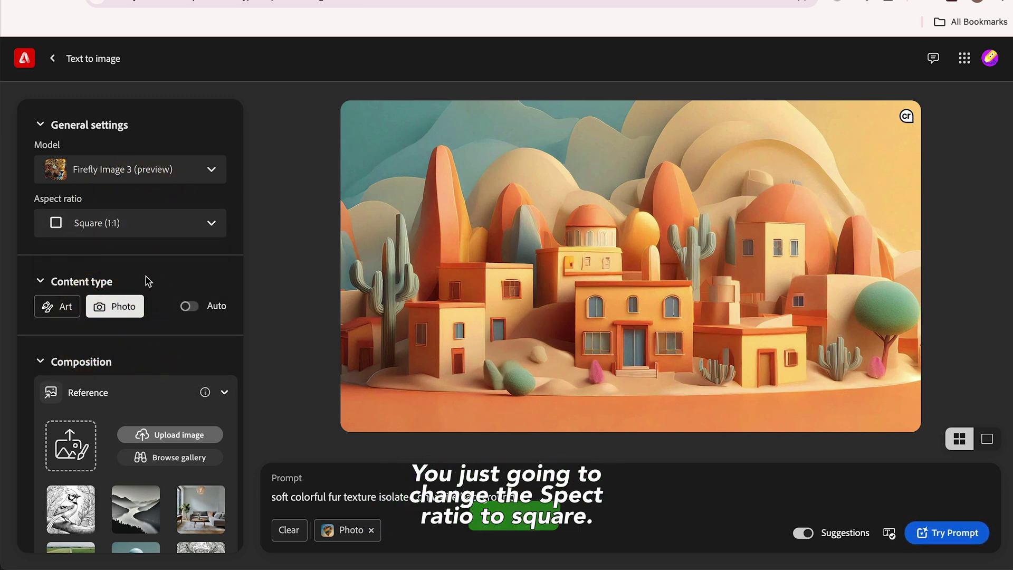
scroll(150, 396, "down", 3)
scroll(150, 421, "down", 2)
scroll(159, 420, "down", 1)
scroll(182, 415, "down", 5)
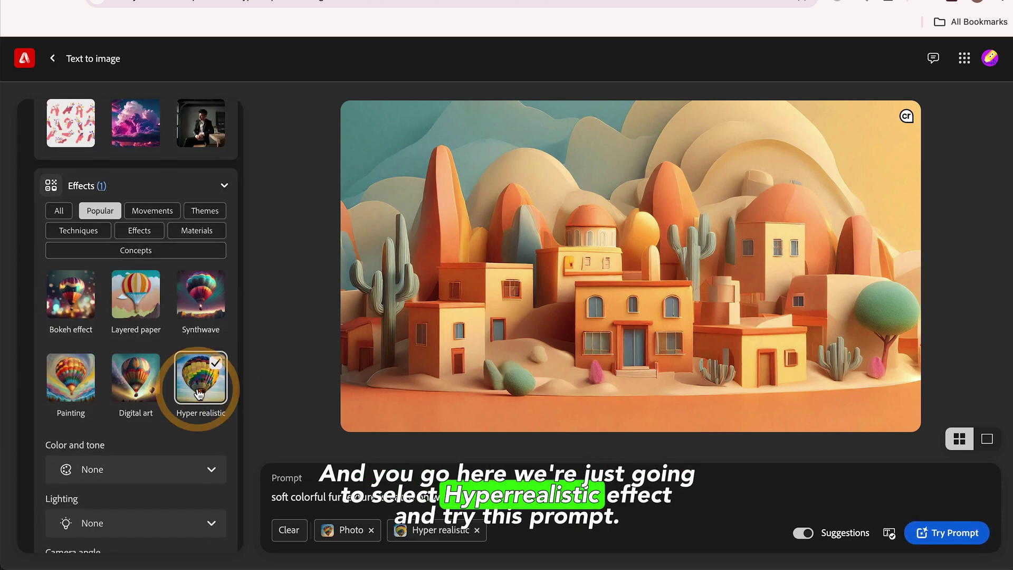
Step: Generate fur images from the prompt and request more images similar to one result
left_click(938, 534)
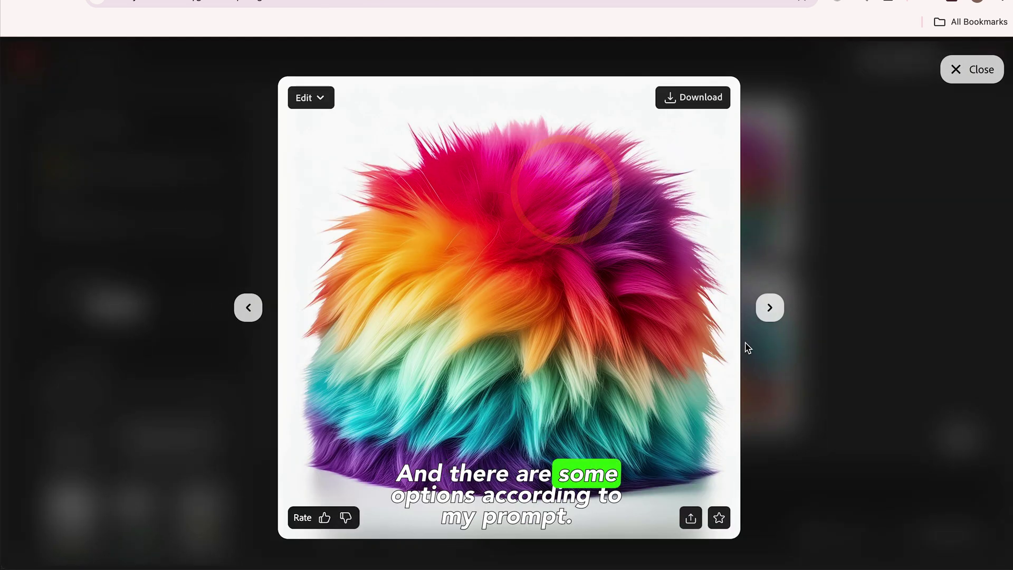
left_click(769, 307)
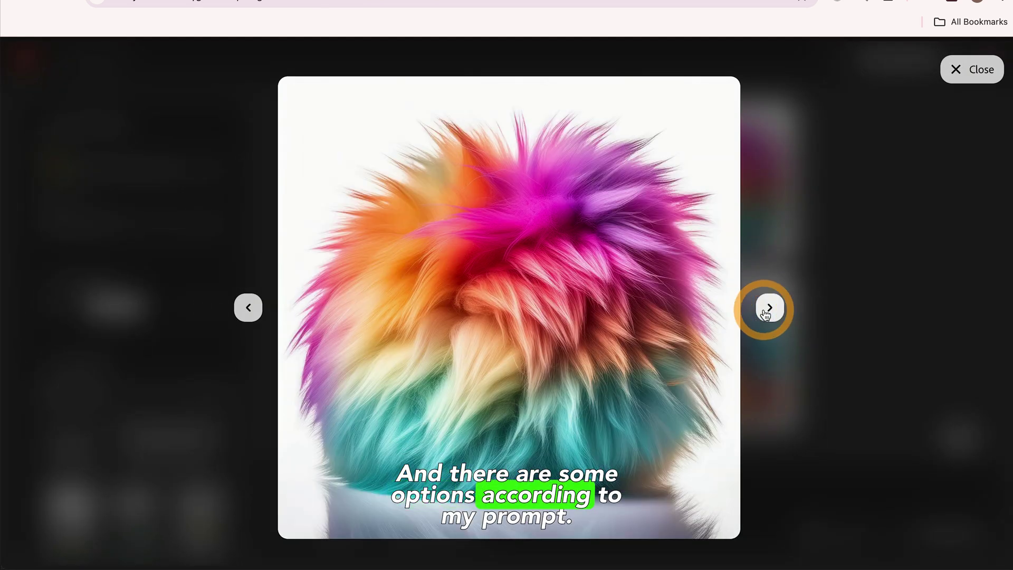
left_click(247, 309)
mouse_move(508, 307)
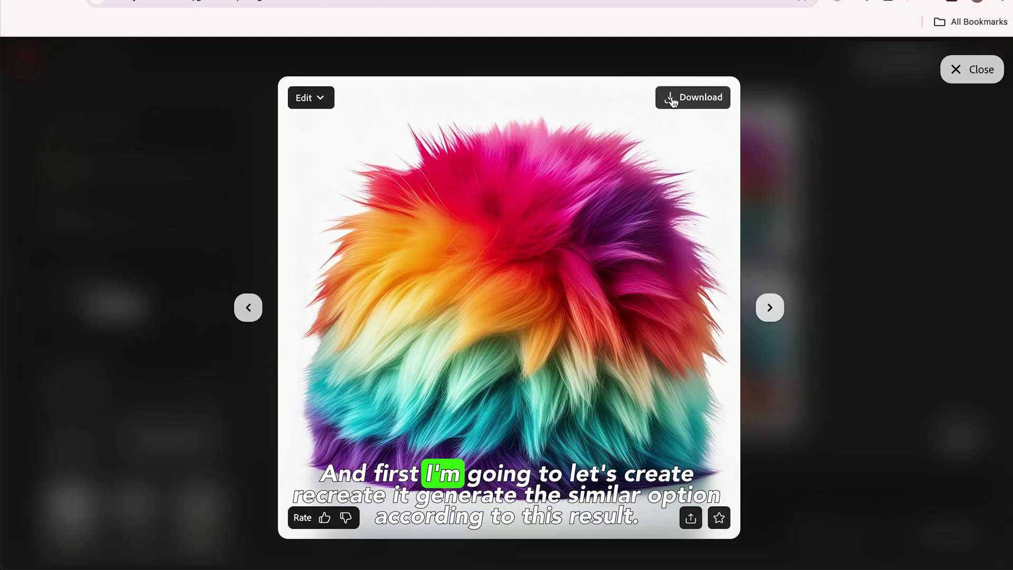
left_click(321, 97)
left_click(393, 158)
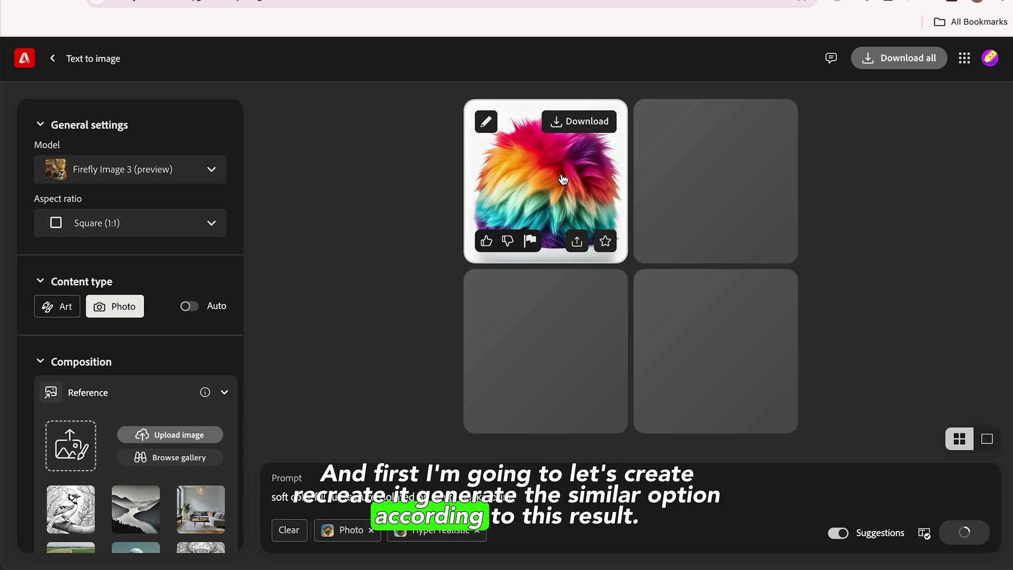
Step: Browse the new fur variations, download the rainbow fur image, and close the viewer
left_click(567, 185)
left_click(769, 307)
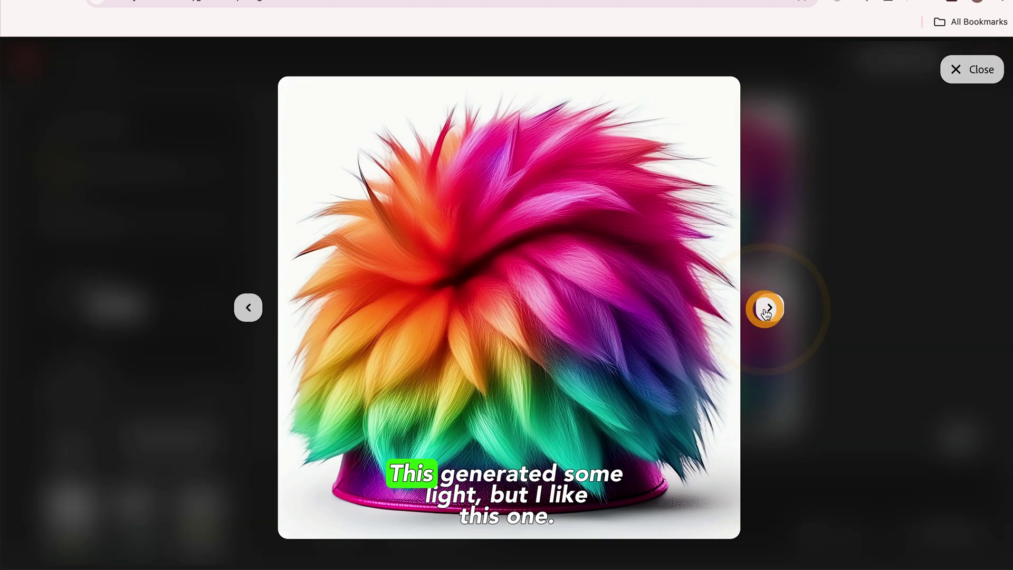
left_click(247, 308)
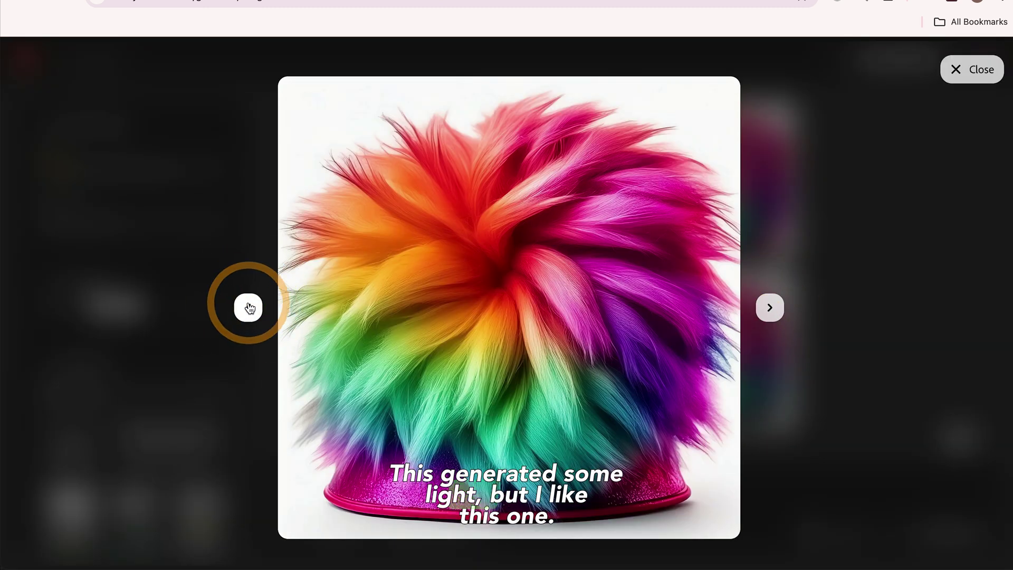
left_click(247, 308)
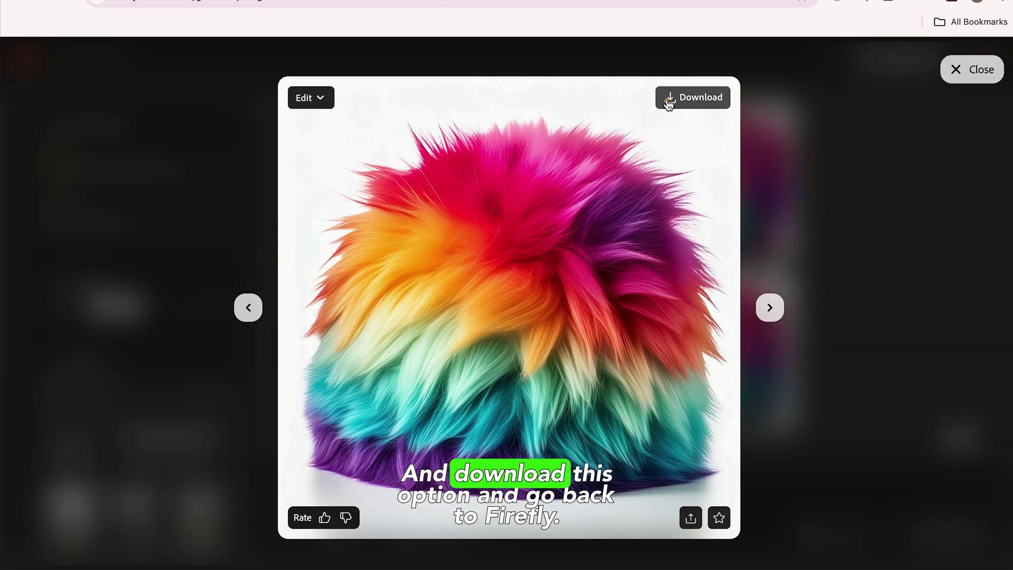
left_click(669, 99)
left_click(984, 71)
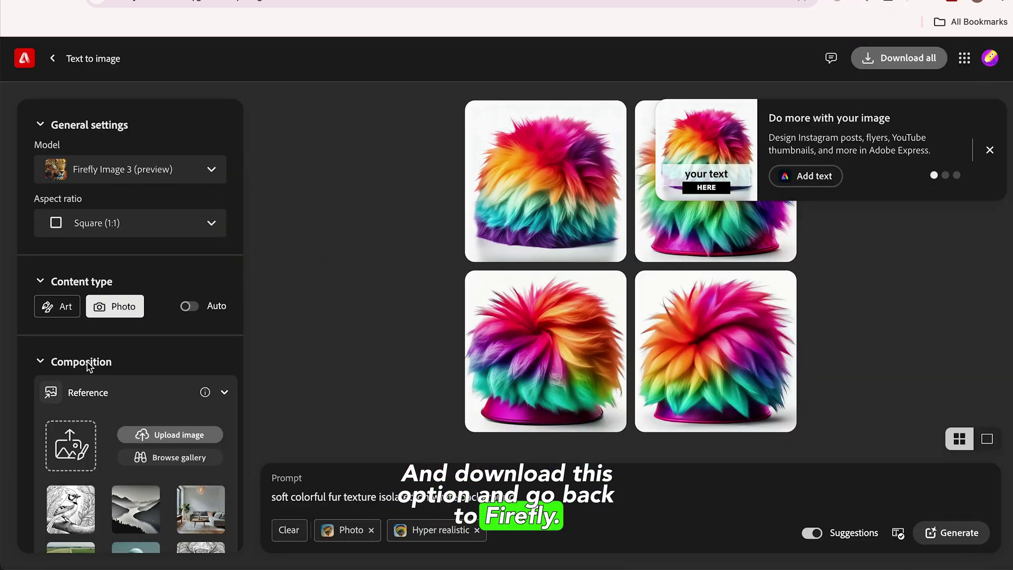
scroll(89, 365, "down", 3)
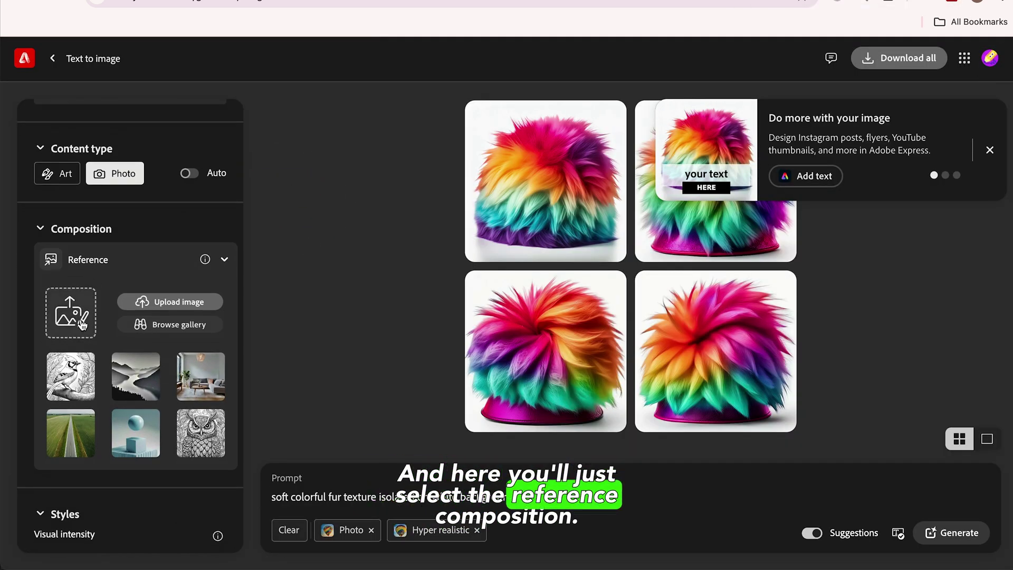
Step: Use DESIGNDYNAMO.jpg as the composition reference at maximum strength
left_click(82, 325)
left_click(270, 187)
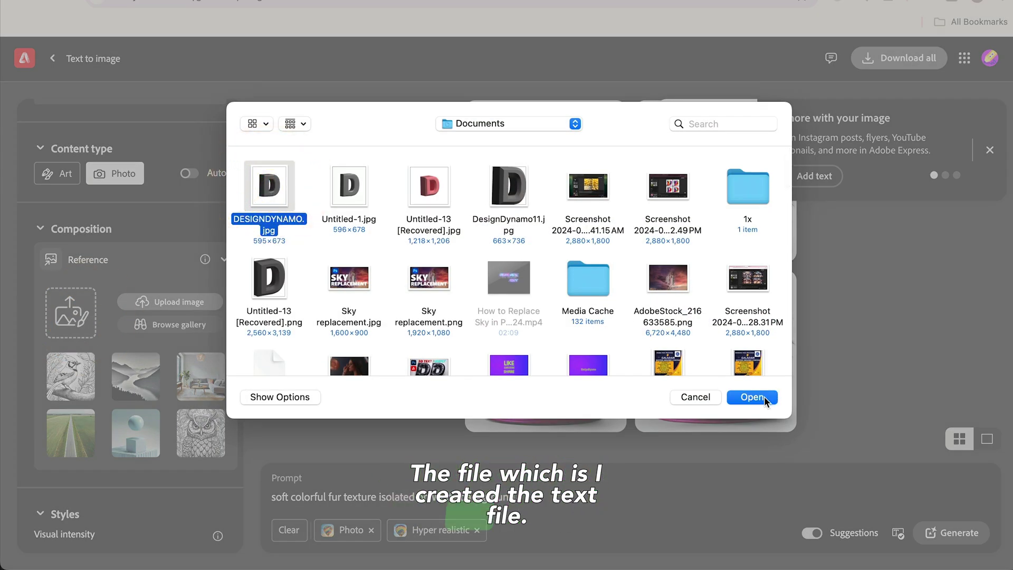
left_click(752, 396)
left_click_drag(135, 381, 203, 385)
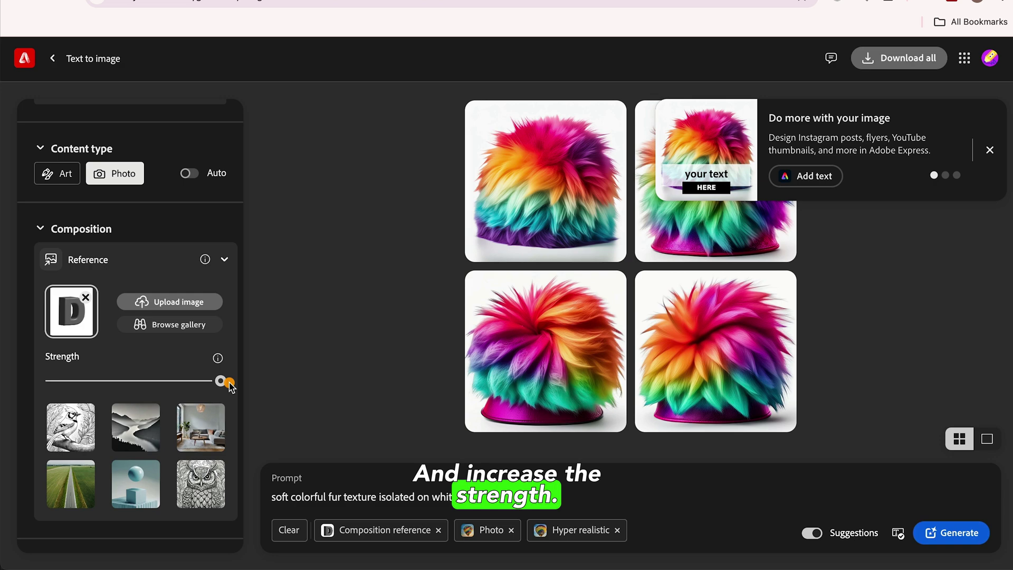
scroll(229, 385, "down", 5)
Step: Upload the downloaded rainbow fur image from Downloads as the style reference
left_click(168, 362)
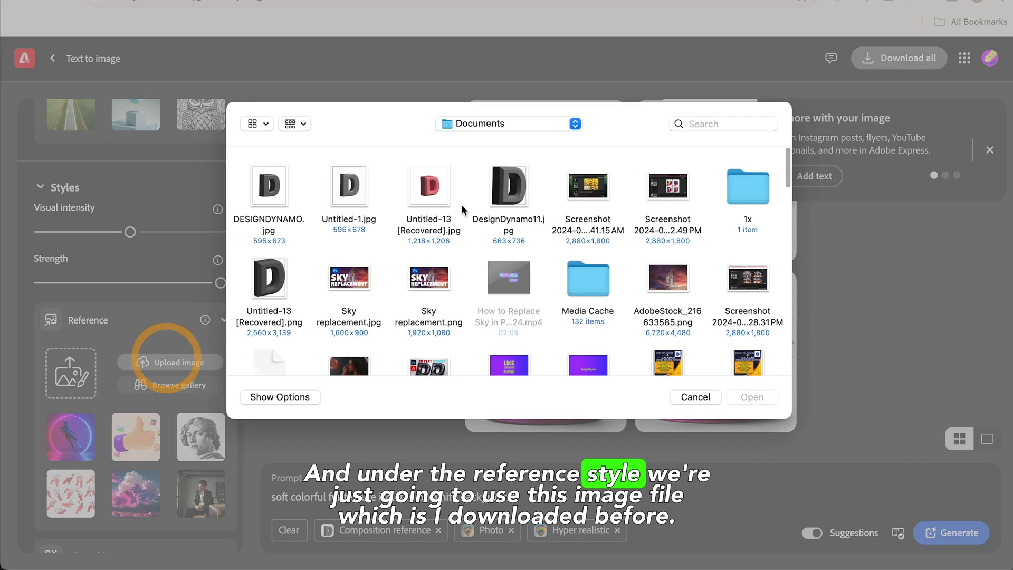
left_click(494, 123)
left_click(478, 271)
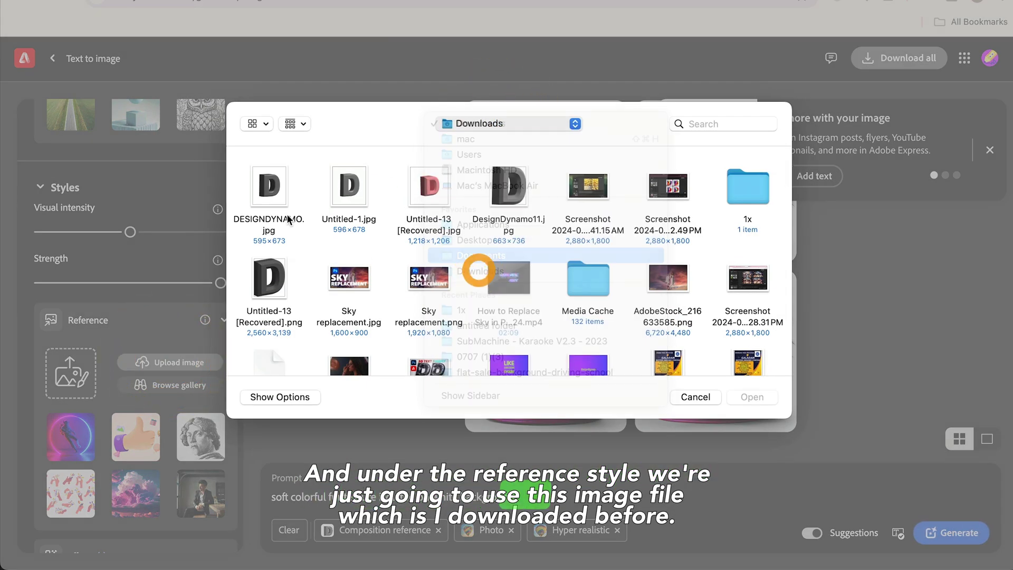
left_click(268, 192)
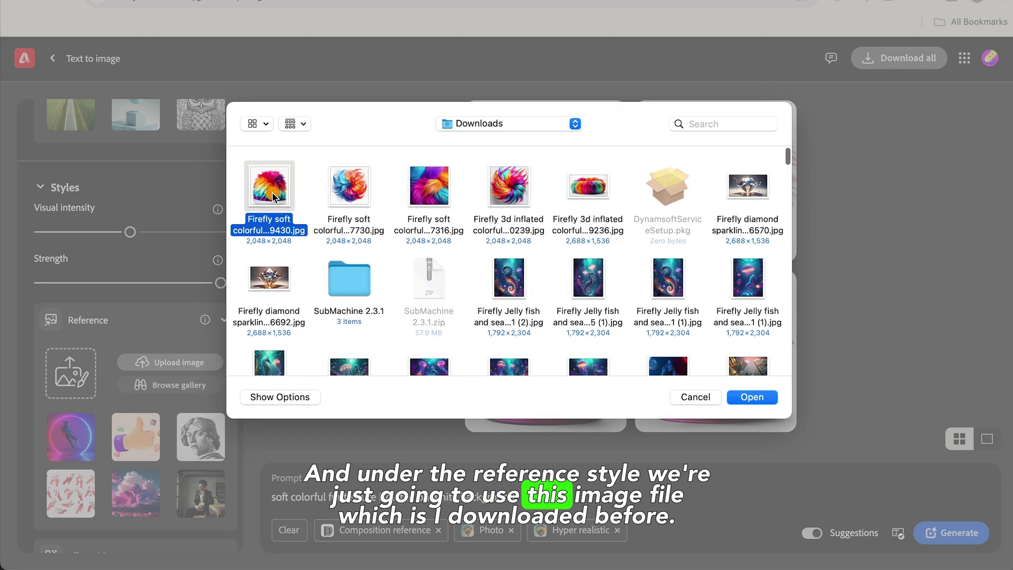
left_click(744, 398)
scroll(109, 364, "down", 3)
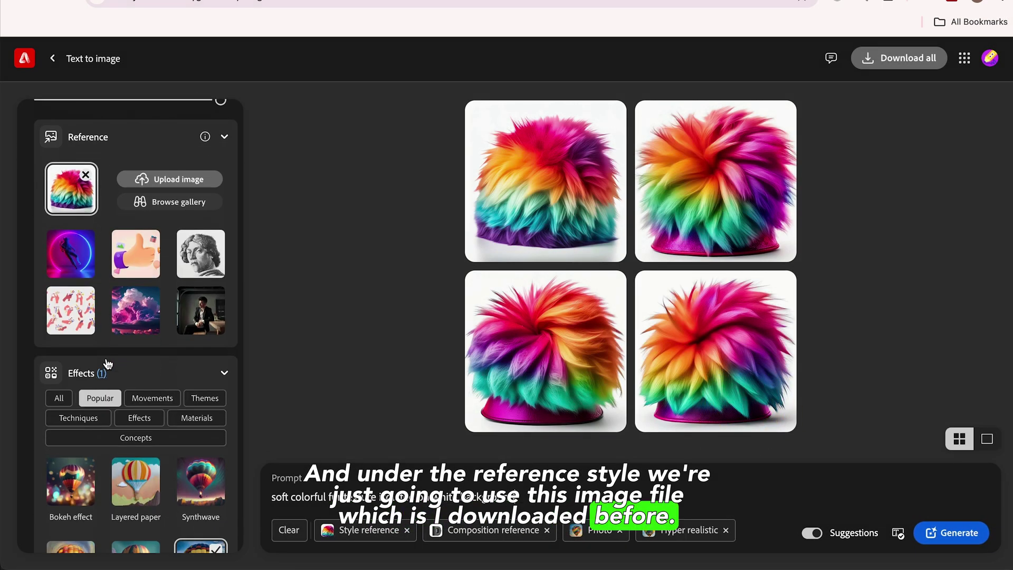
scroll(107, 364, "down", 3)
scroll(111, 348, "up", 10)
scroll(116, 341, "down", 3)
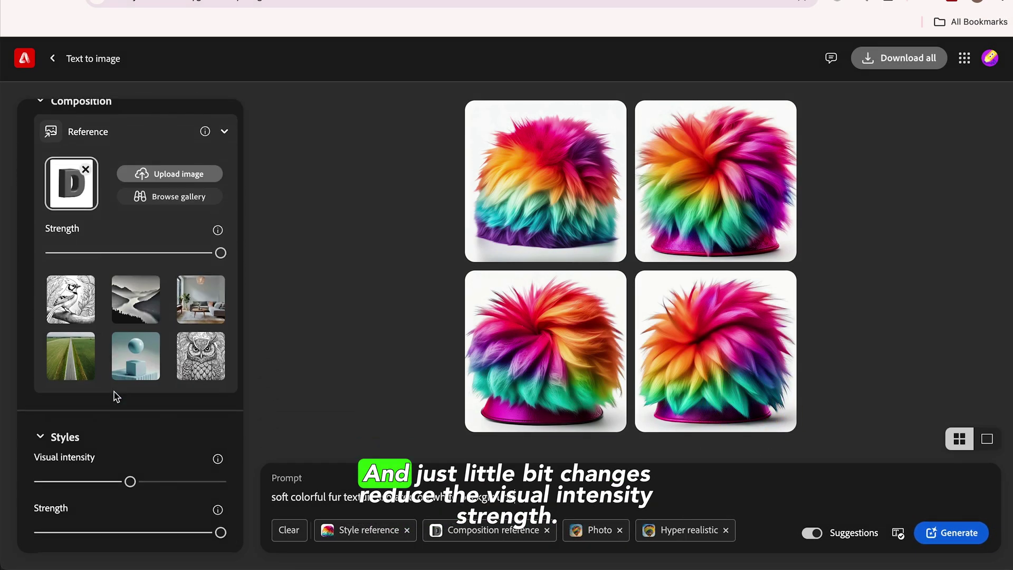
scroll(114, 395, "down", 2)
Step: Drop style visual intensity and strength to minimum and generate new images
left_click(39, 360)
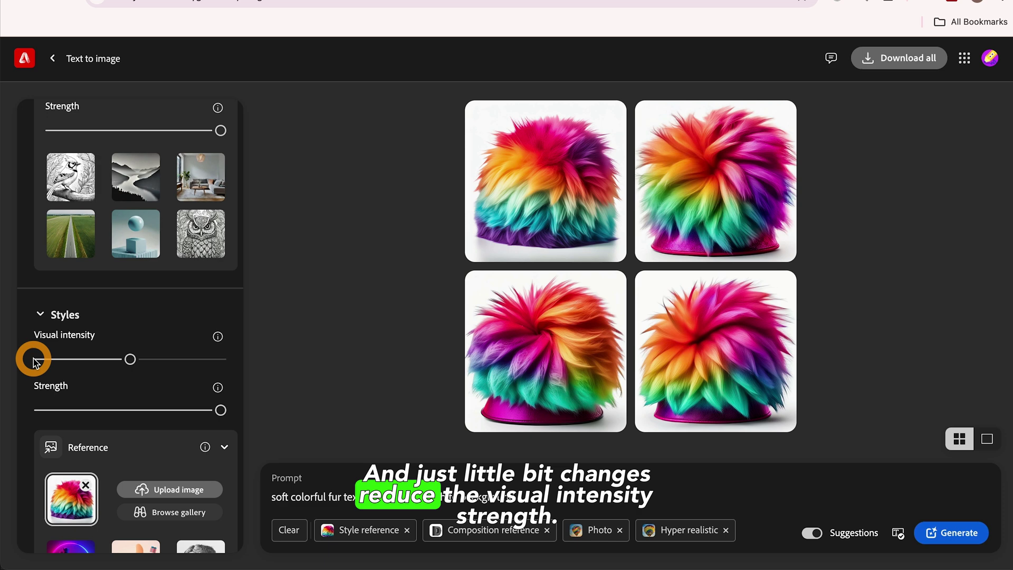
left_click(40, 409)
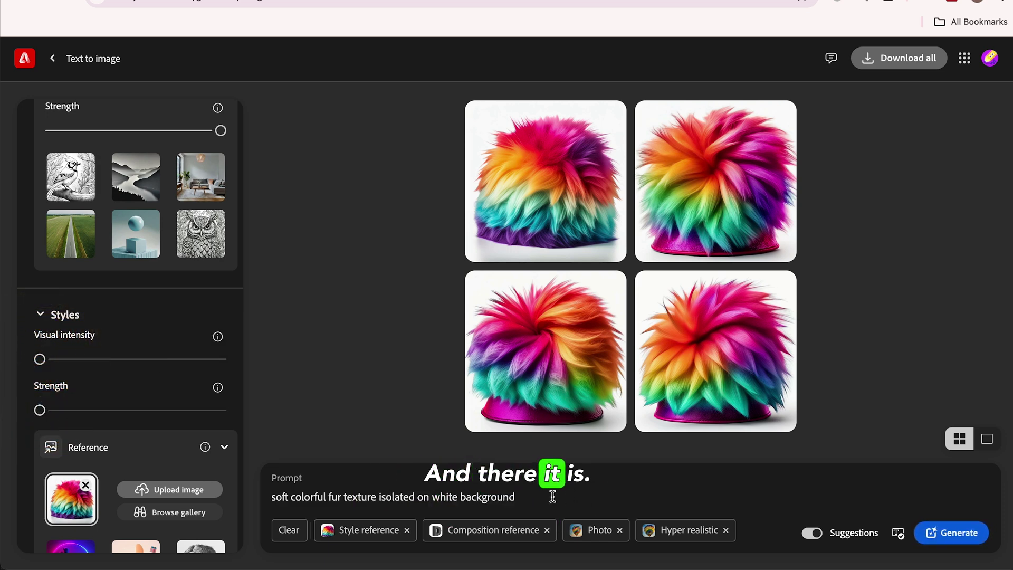
left_click(953, 531)
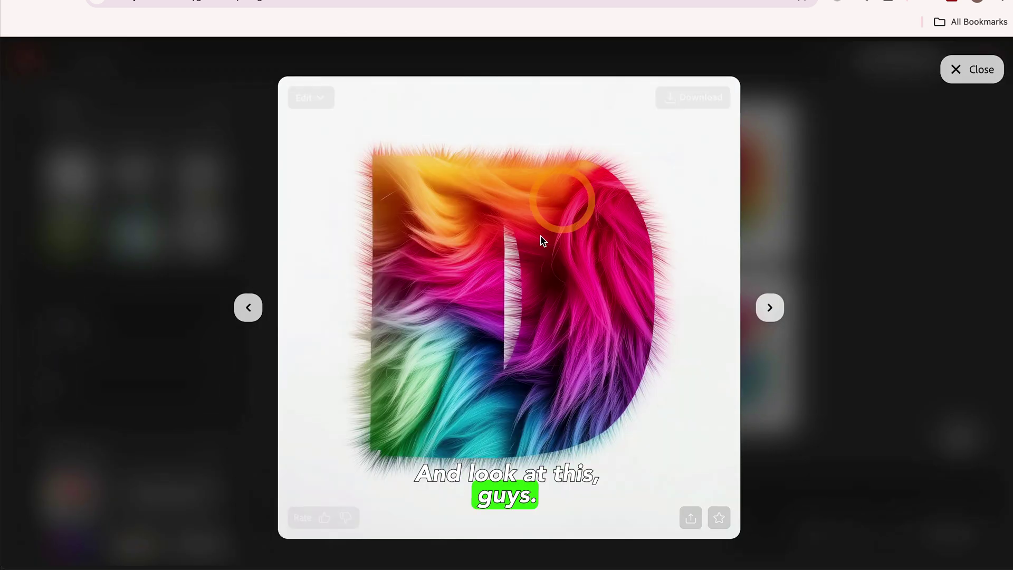
Step: Page through the enlarged rainbow-fur D results, then return to the grid
left_click(771, 311)
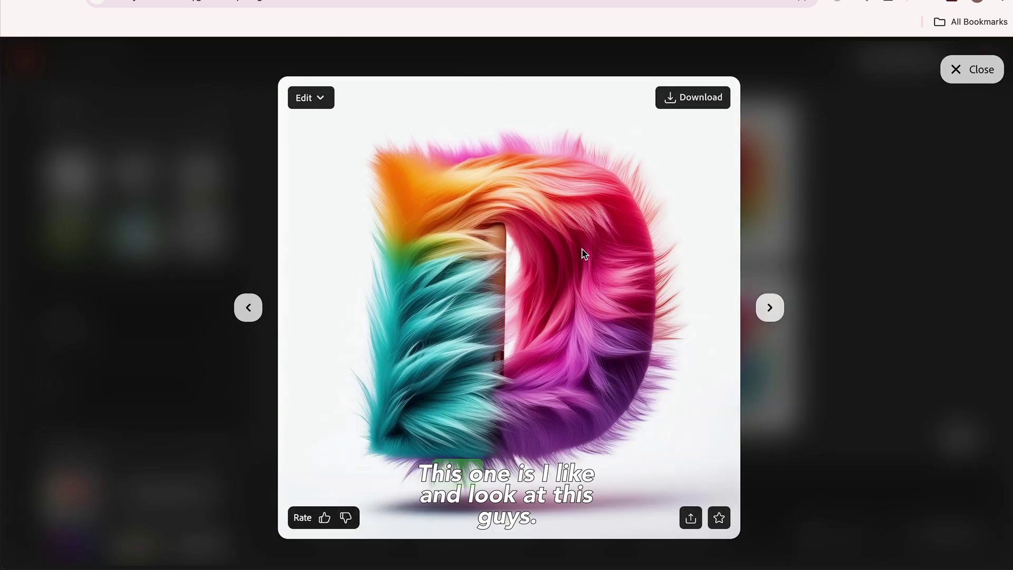
left_click(767, 309)
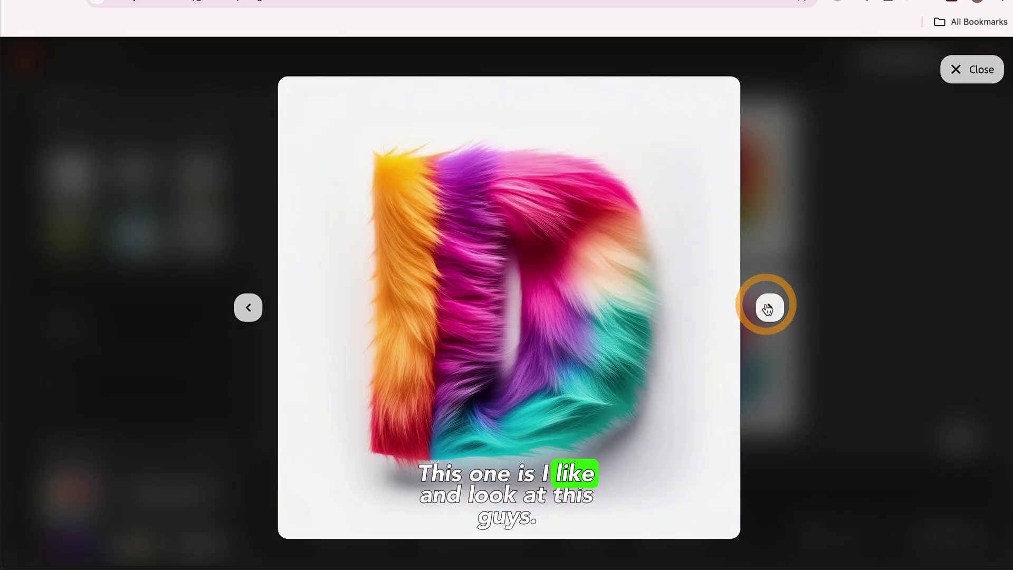
left_click(248, 308)
left_click(955, 72)
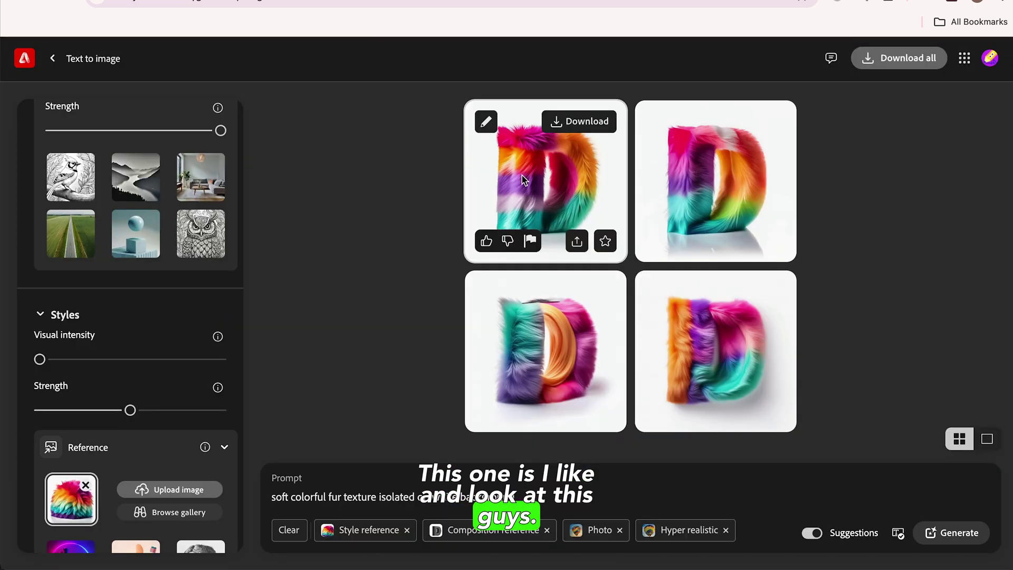
Step: Browse the D images again from the first result, then enlarge the top-left result
left_click(523, 181)
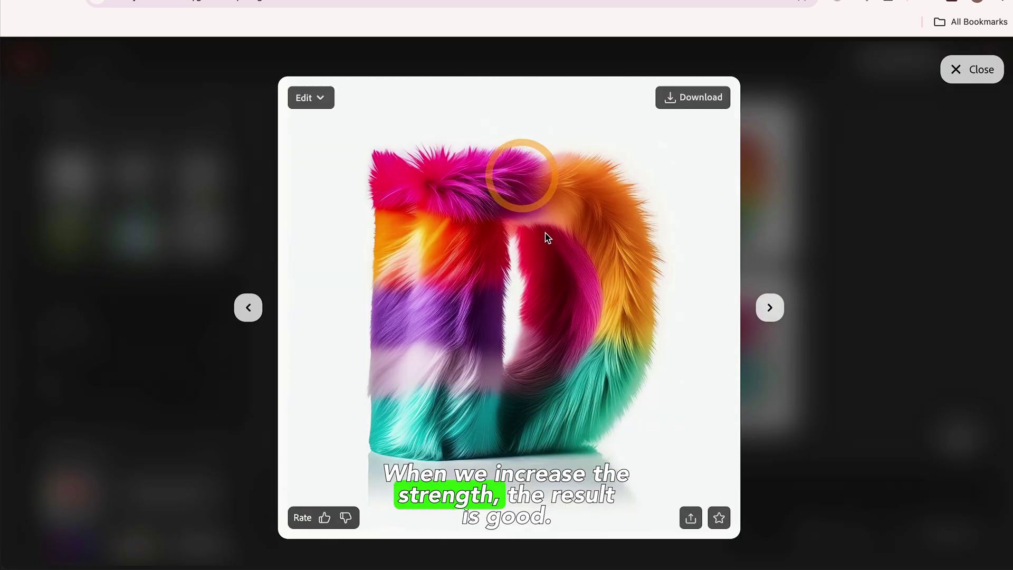
left_click(768, 309)
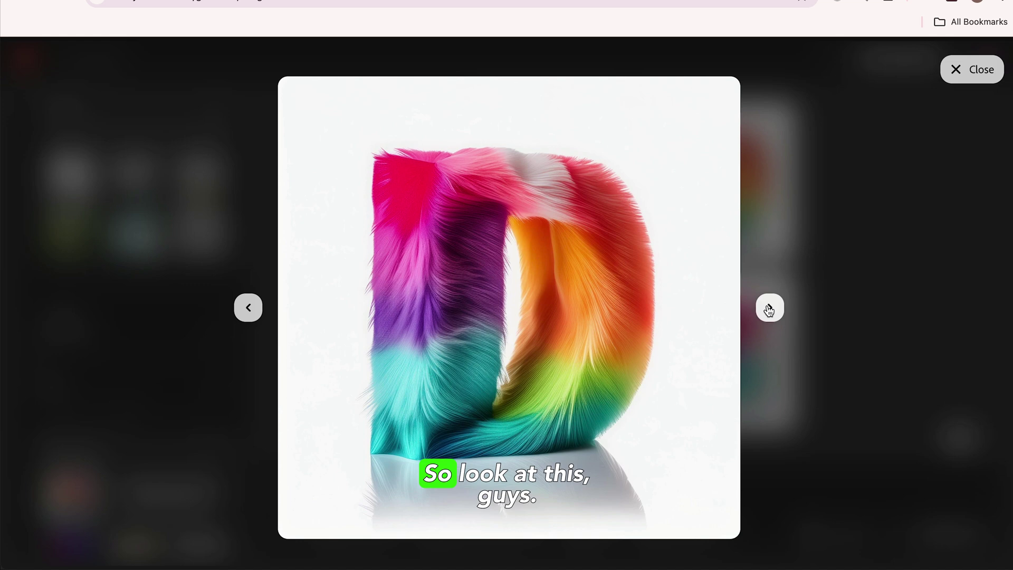
left_click(768, 309)
left_click(768, 309)
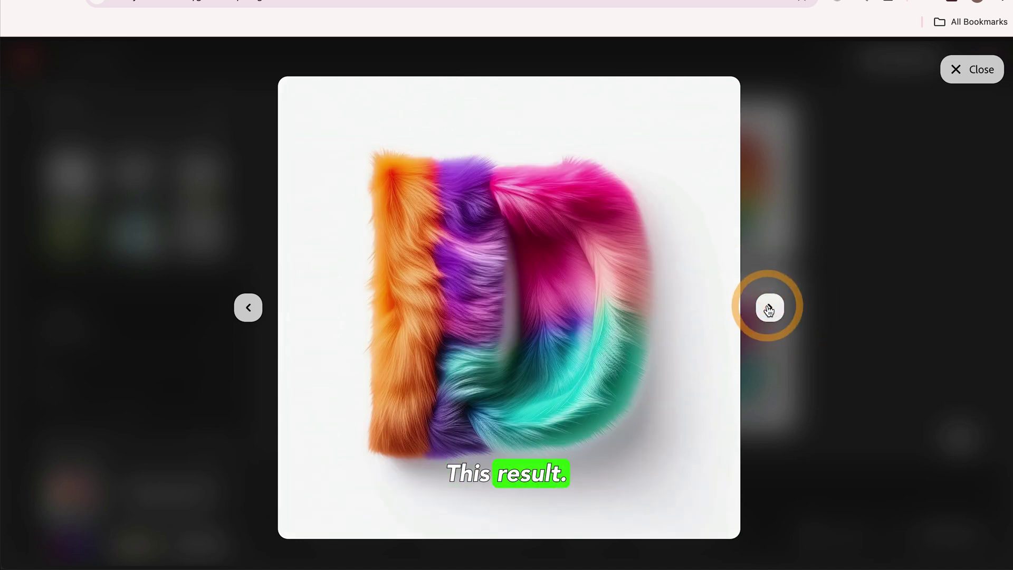
left_click(943, 79)
mouse_move(545, 180)
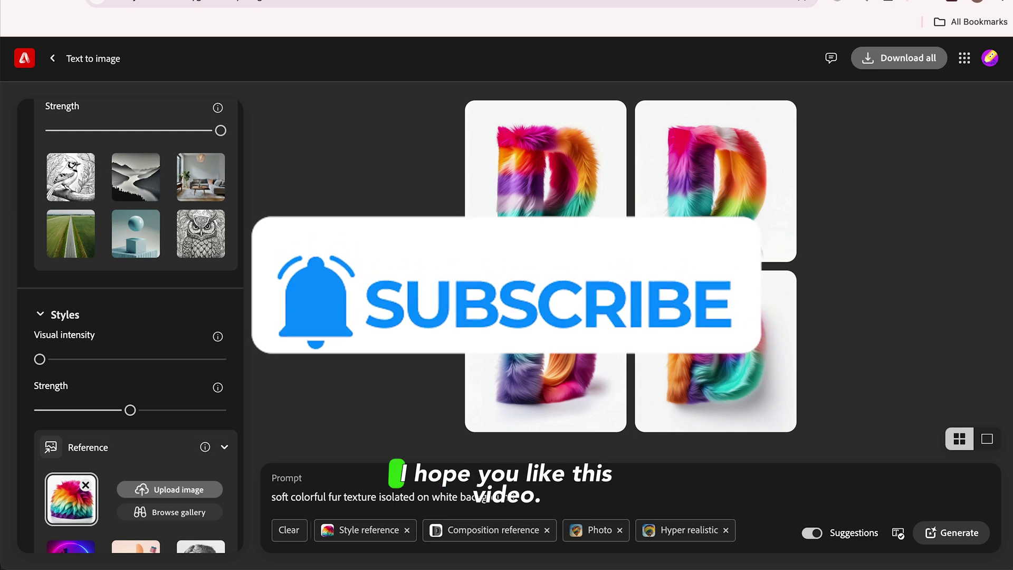
left_click(550, 197)
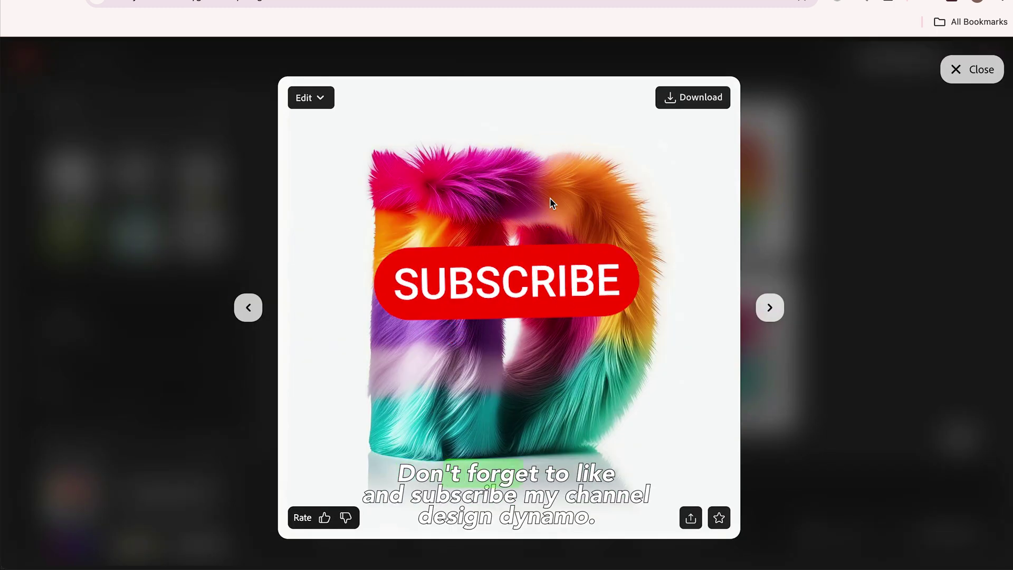